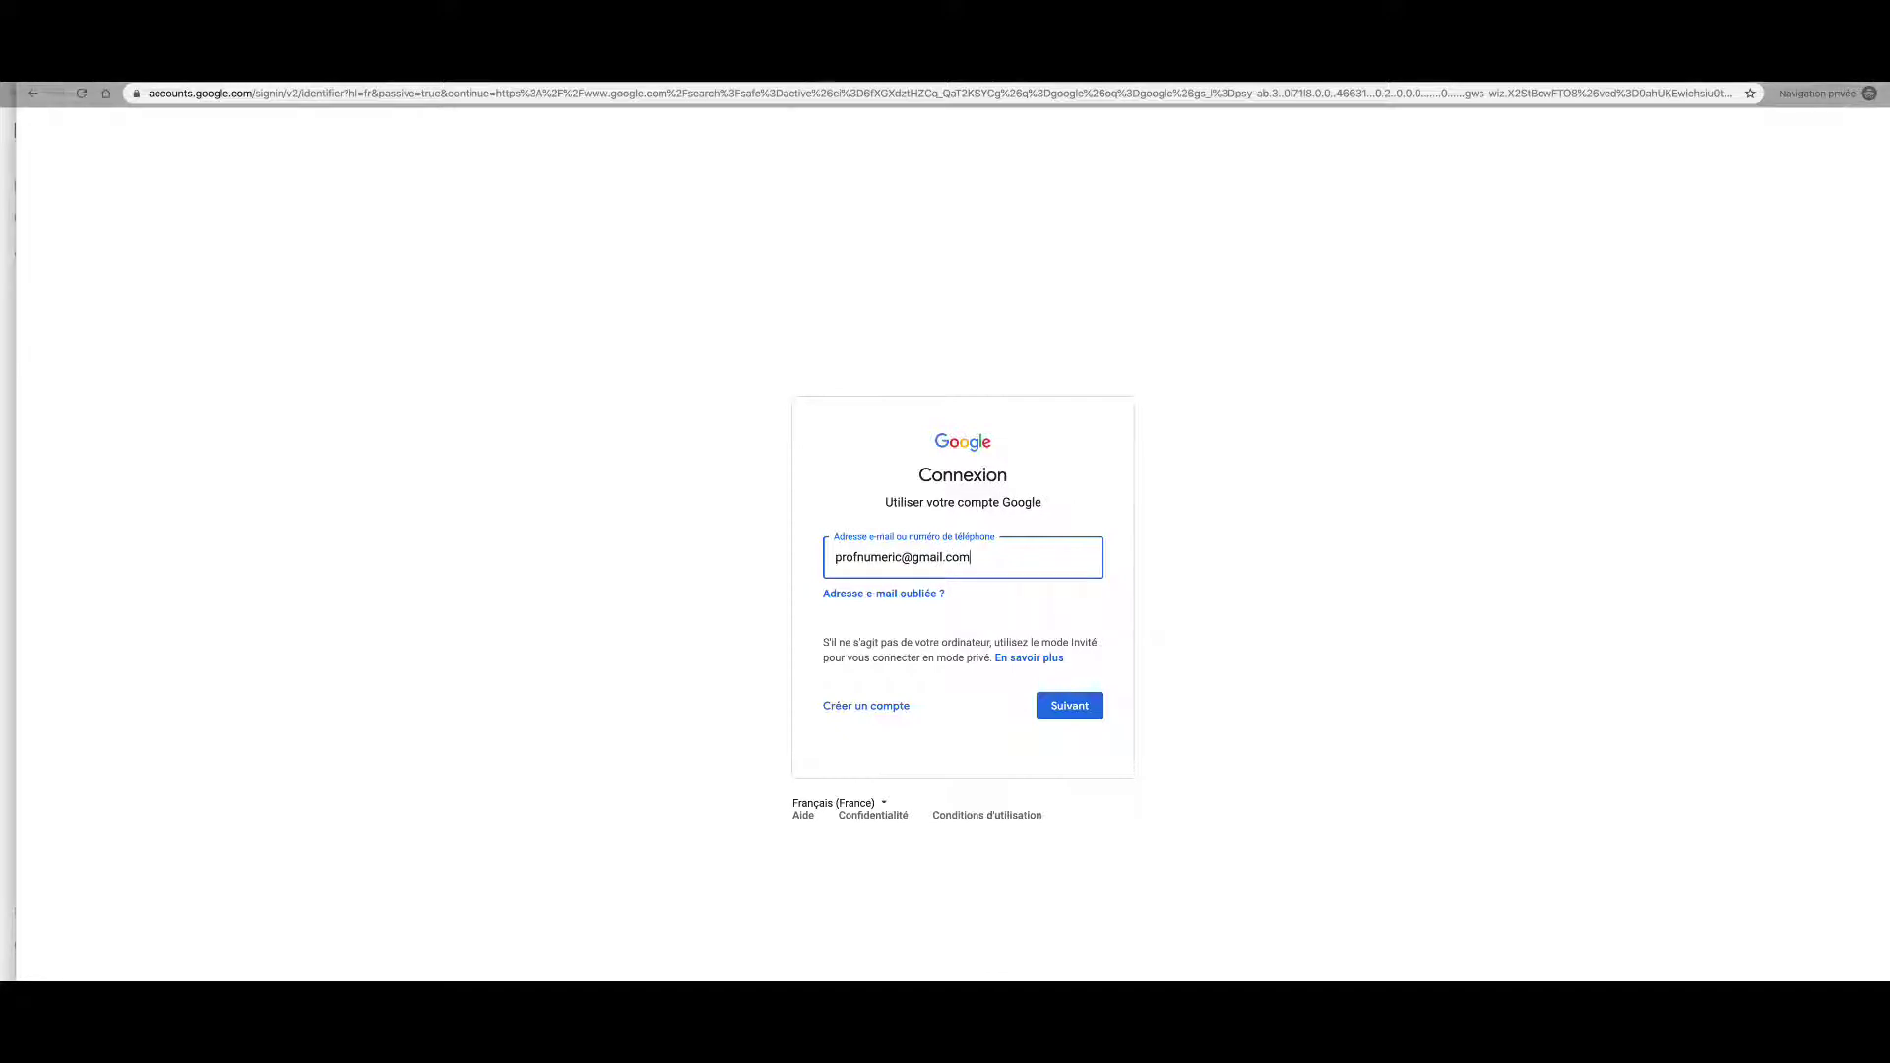
Step: Submit the account e-mail, then enter the account password to sign in
click(1088, 708)
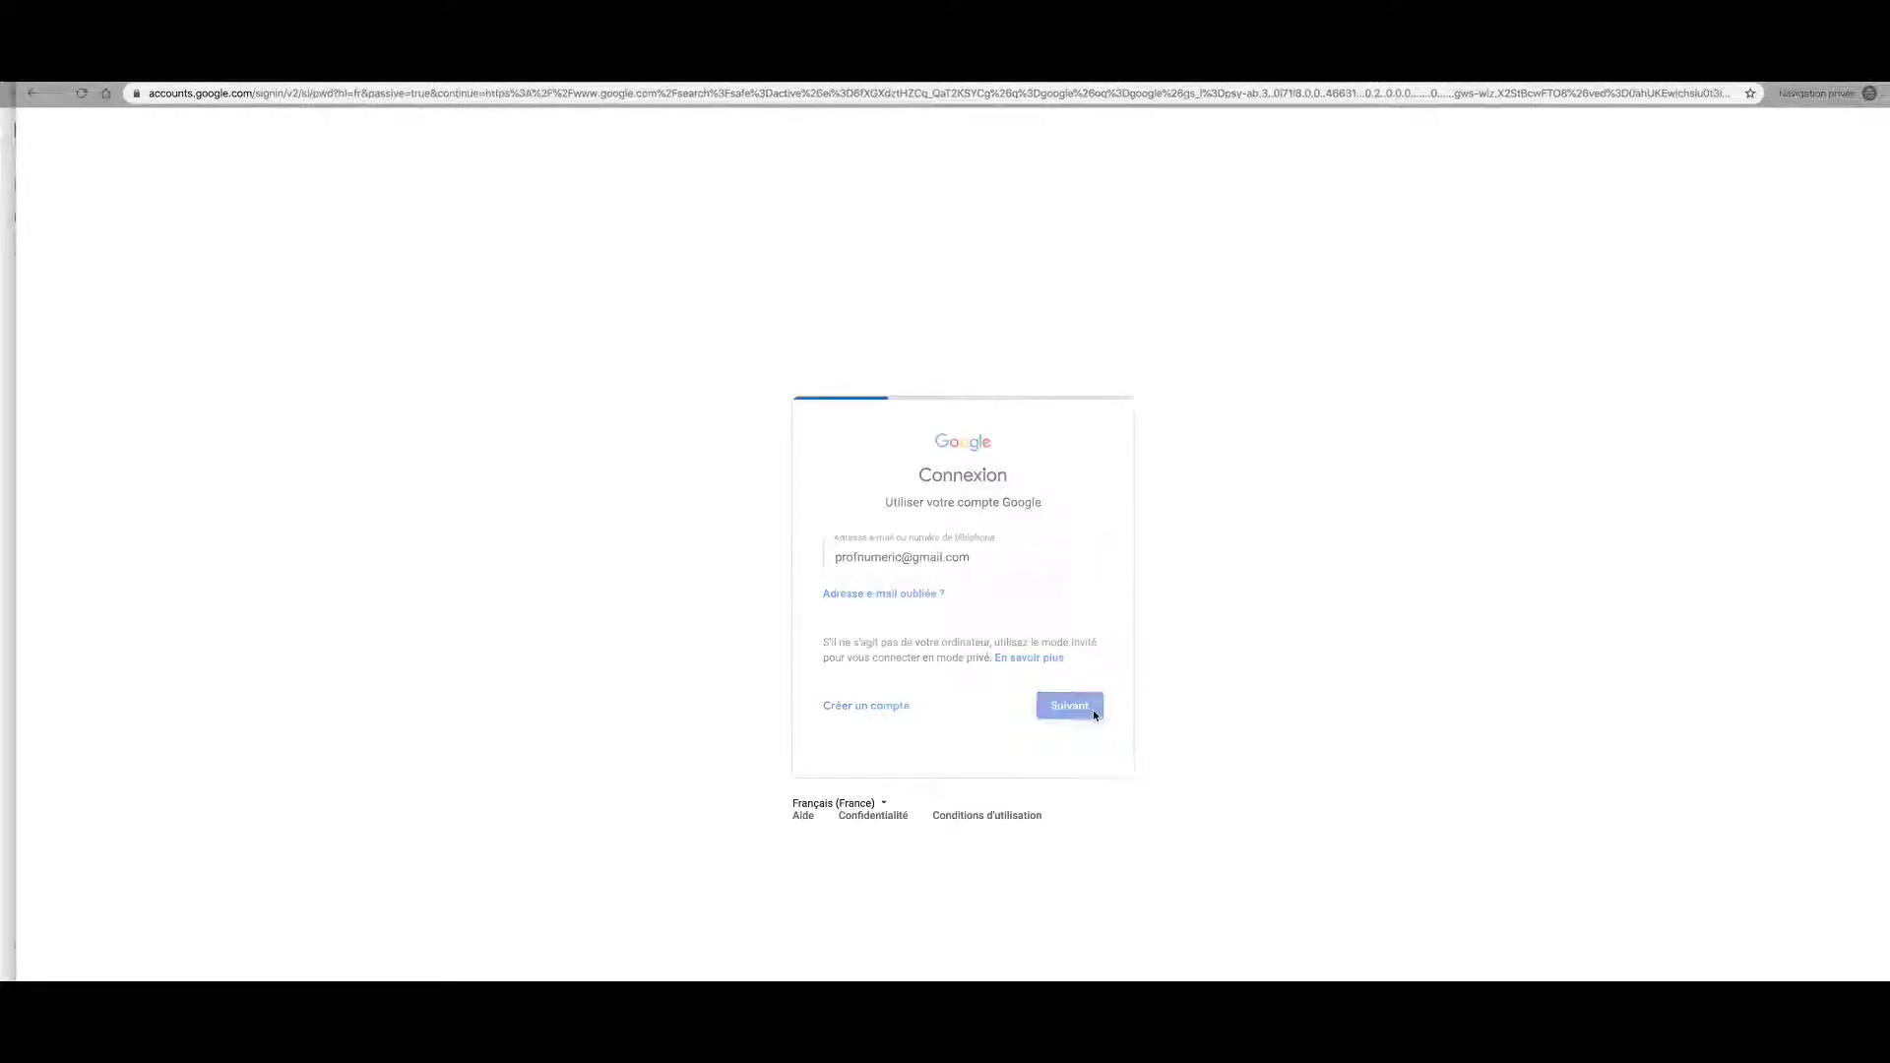
text(•••)
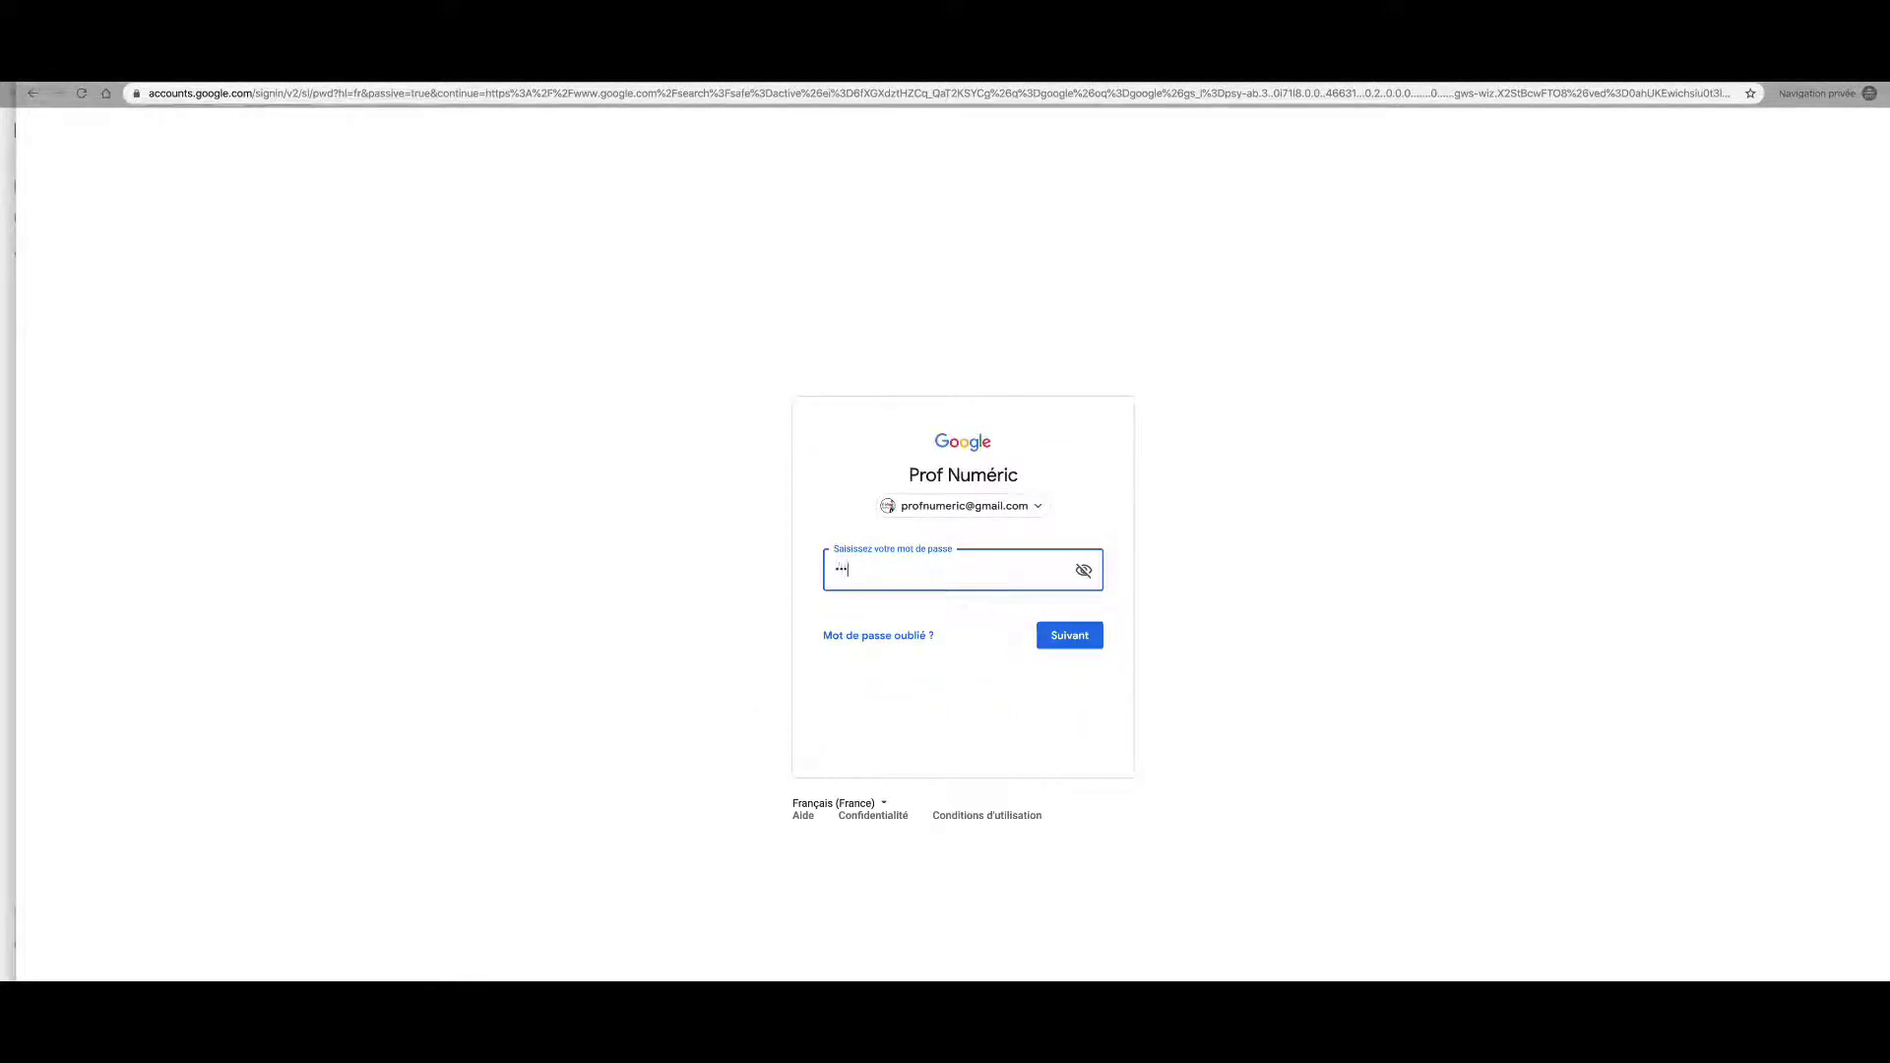
text(••••••)
key(Return)
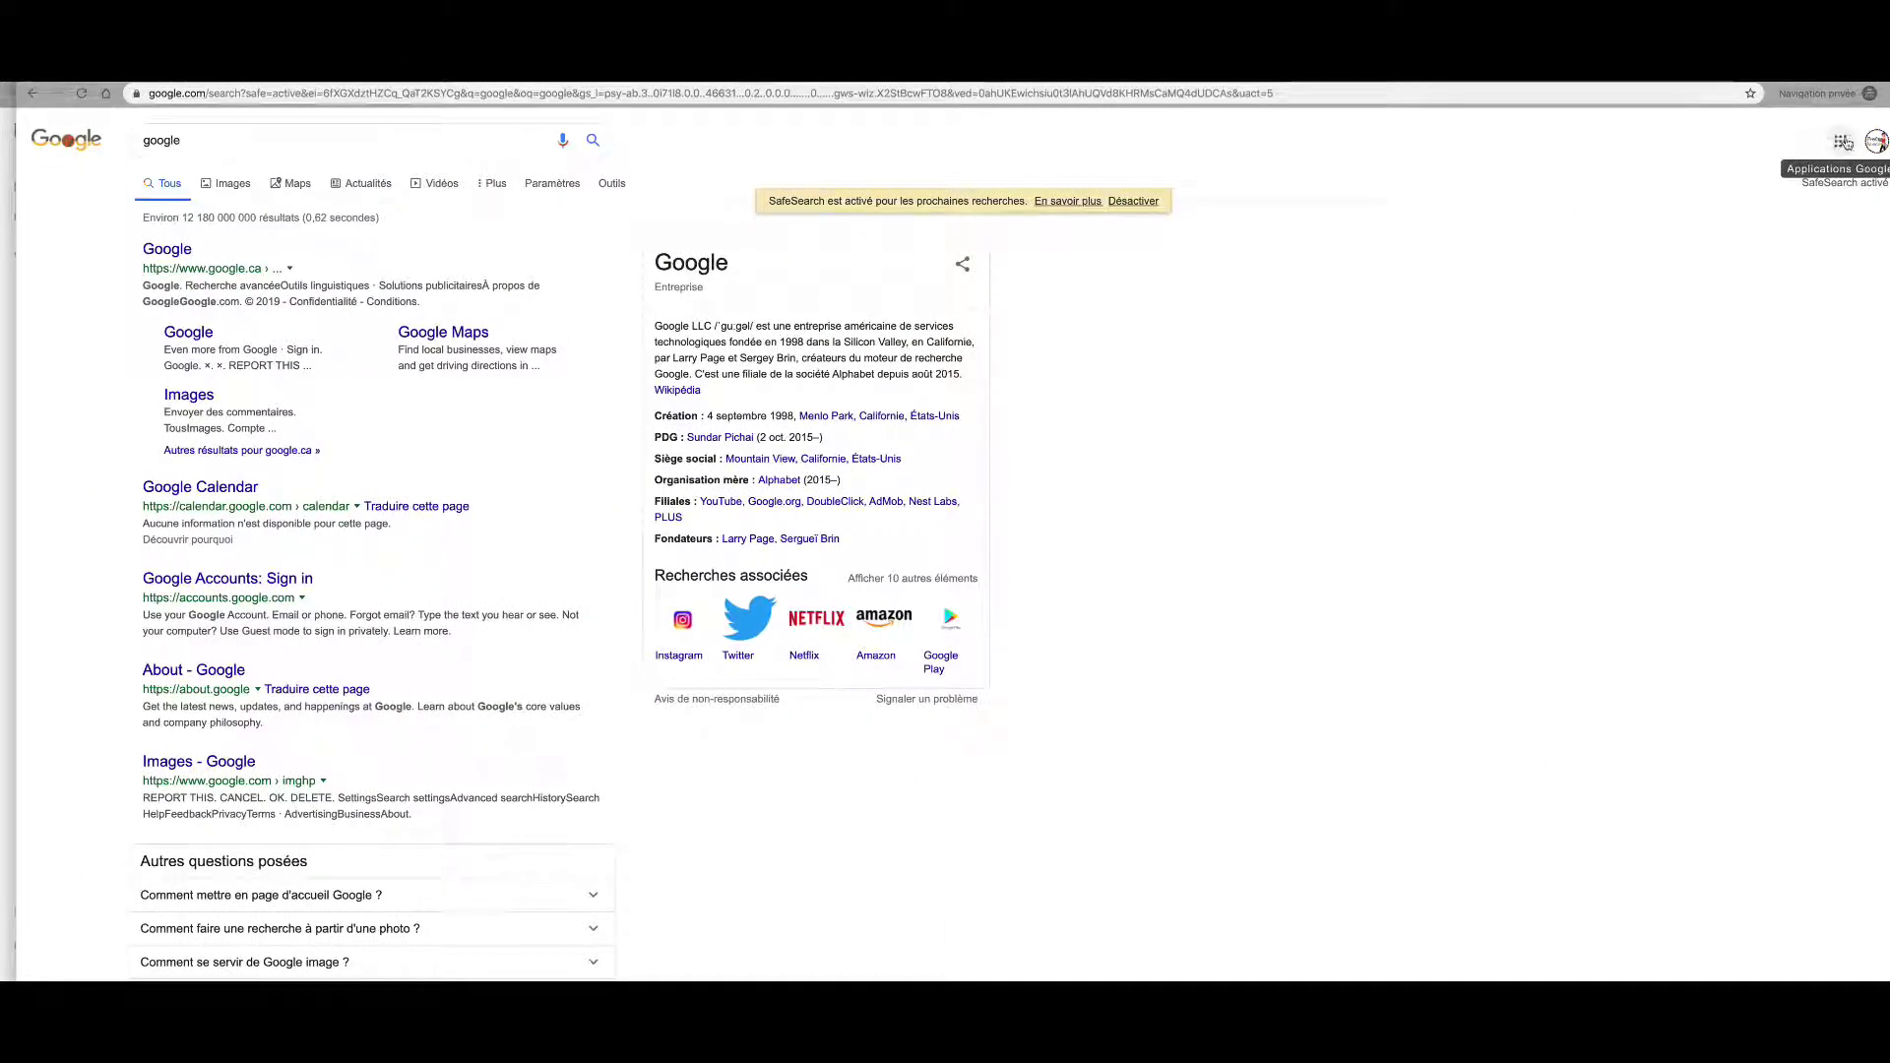
Step: Open Google Classroom from the Google apps grid
click(1839, 142)
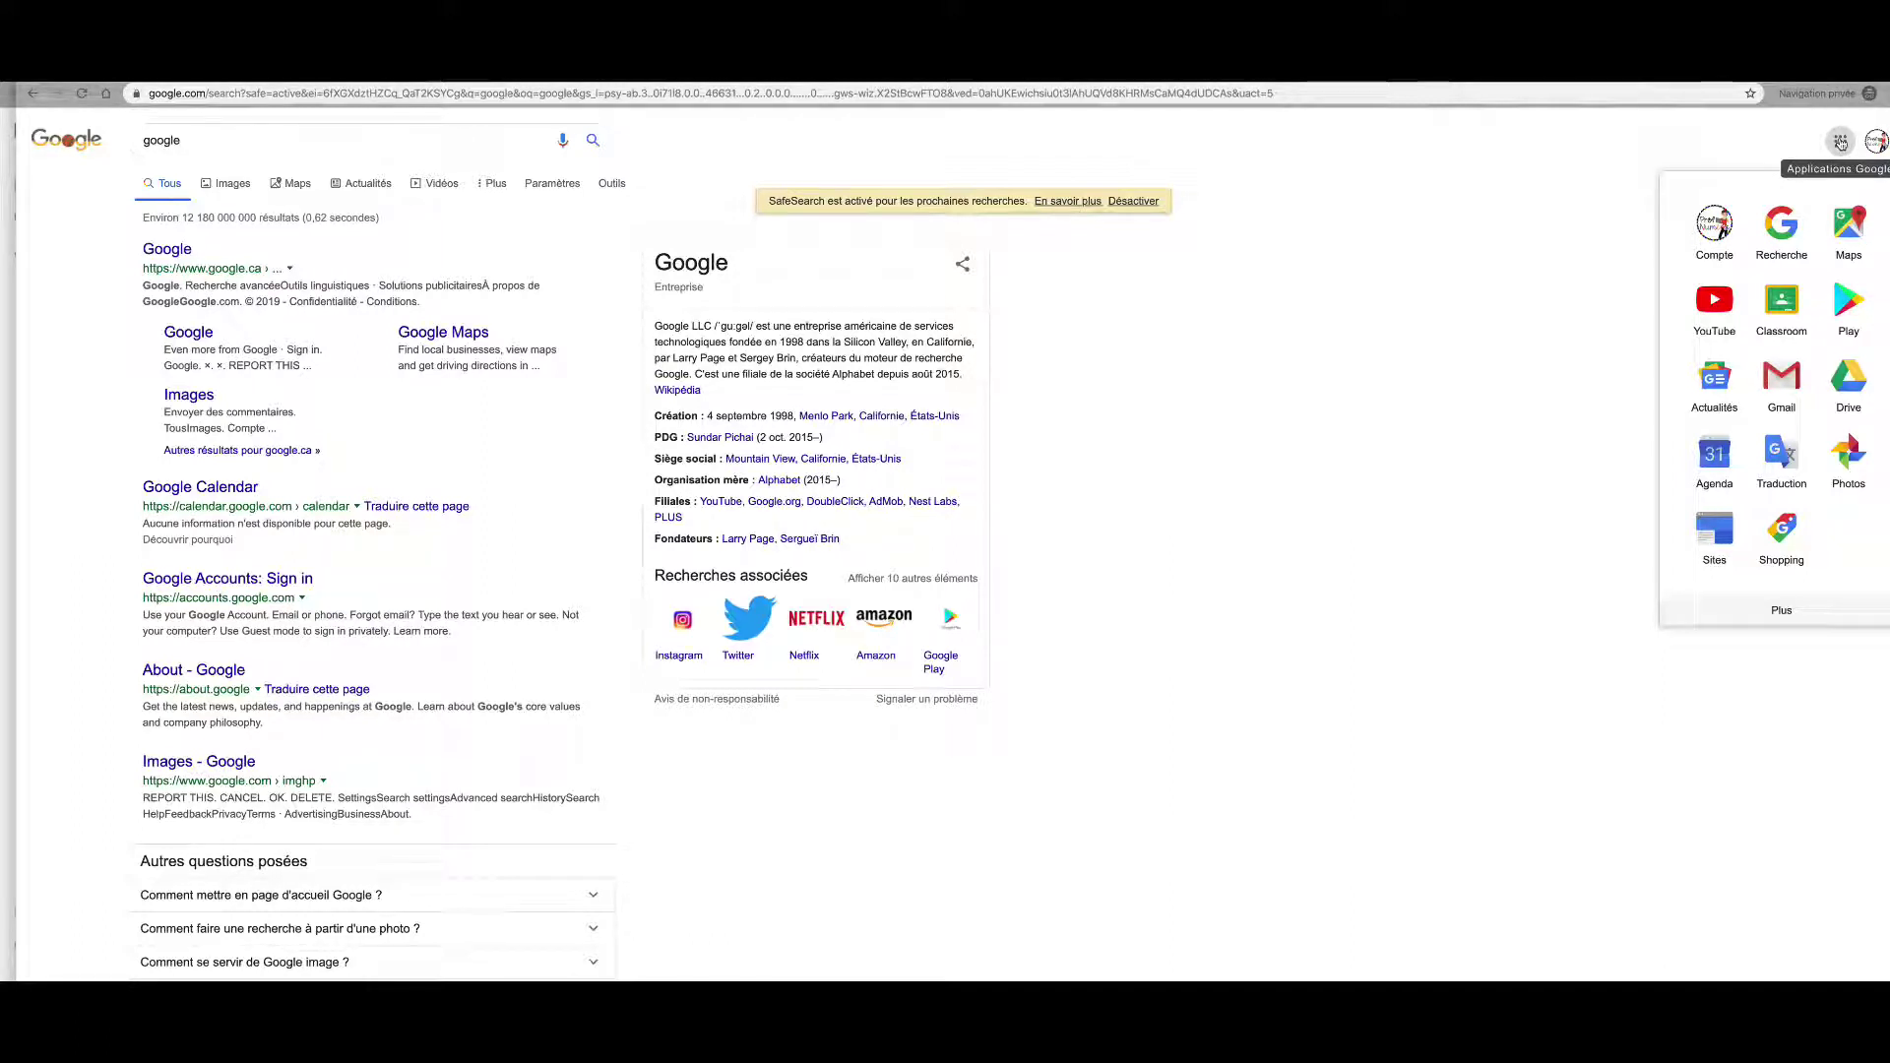
click(1839, 143)
click(1839, 144)
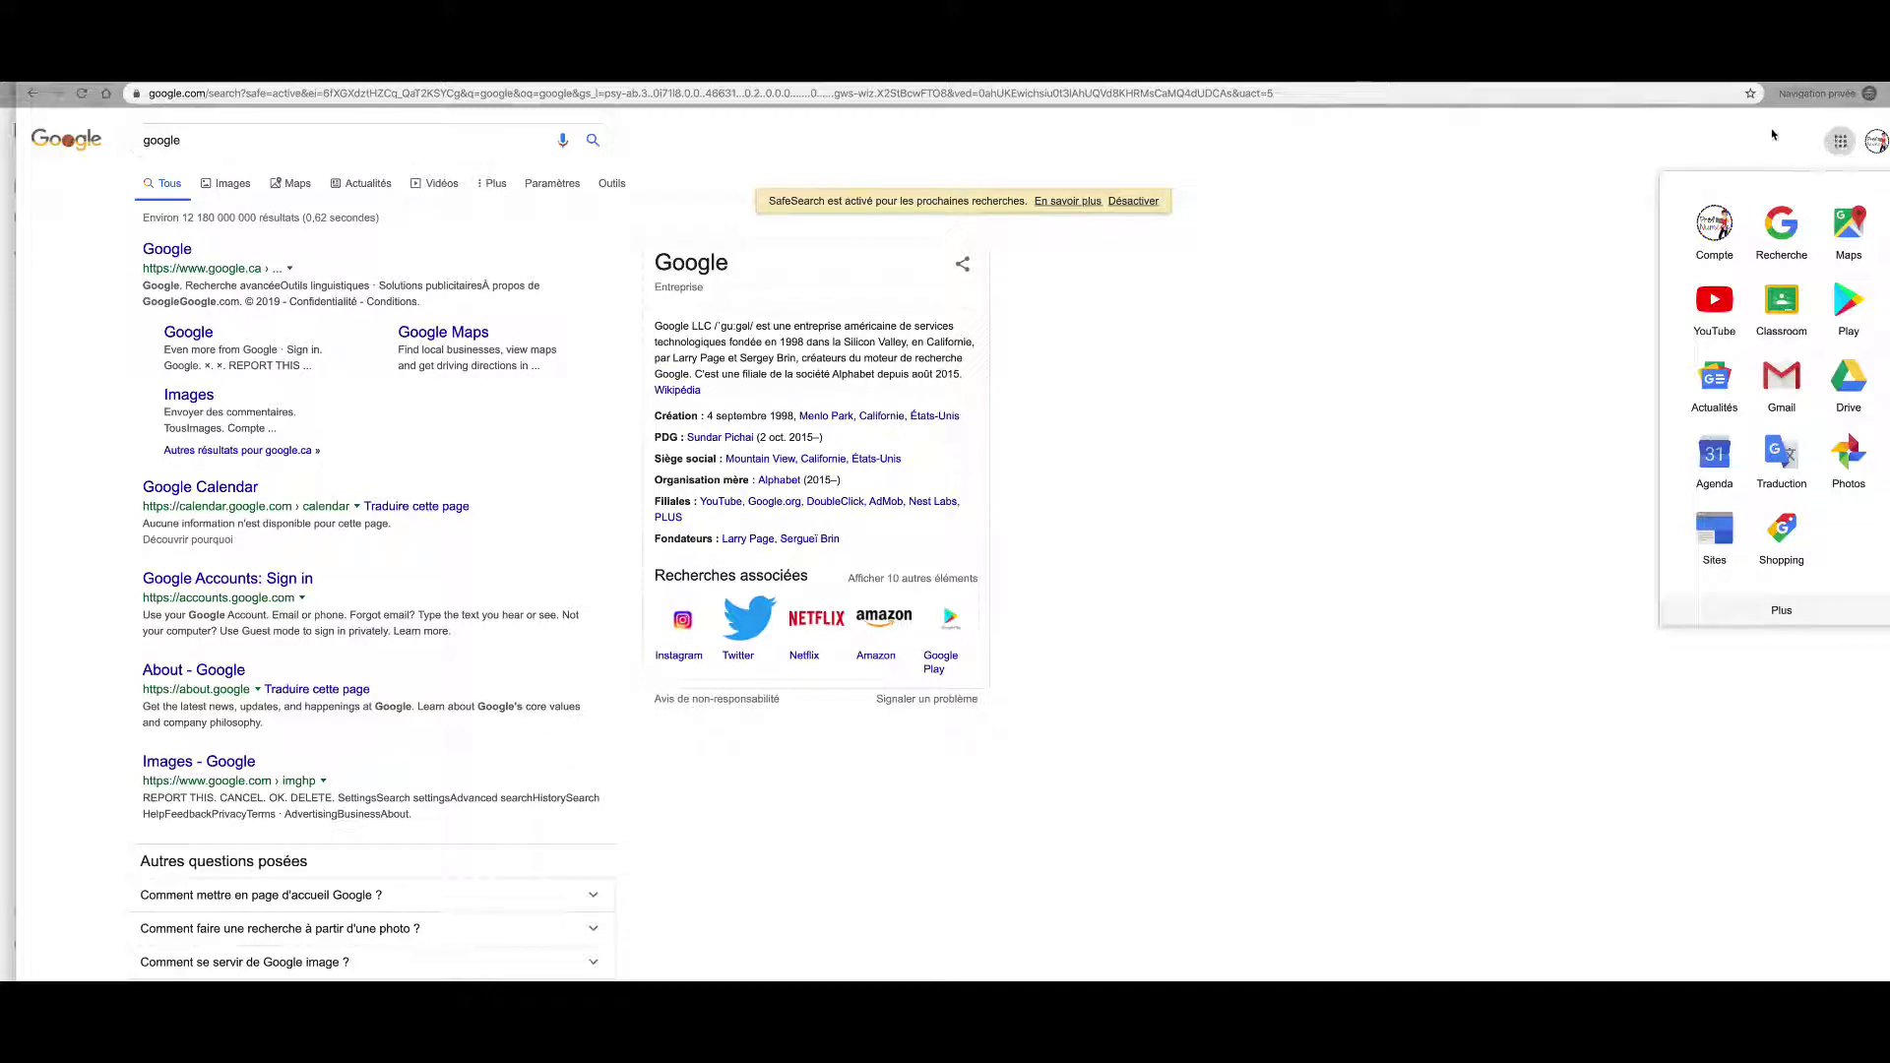
click(1782, 318)
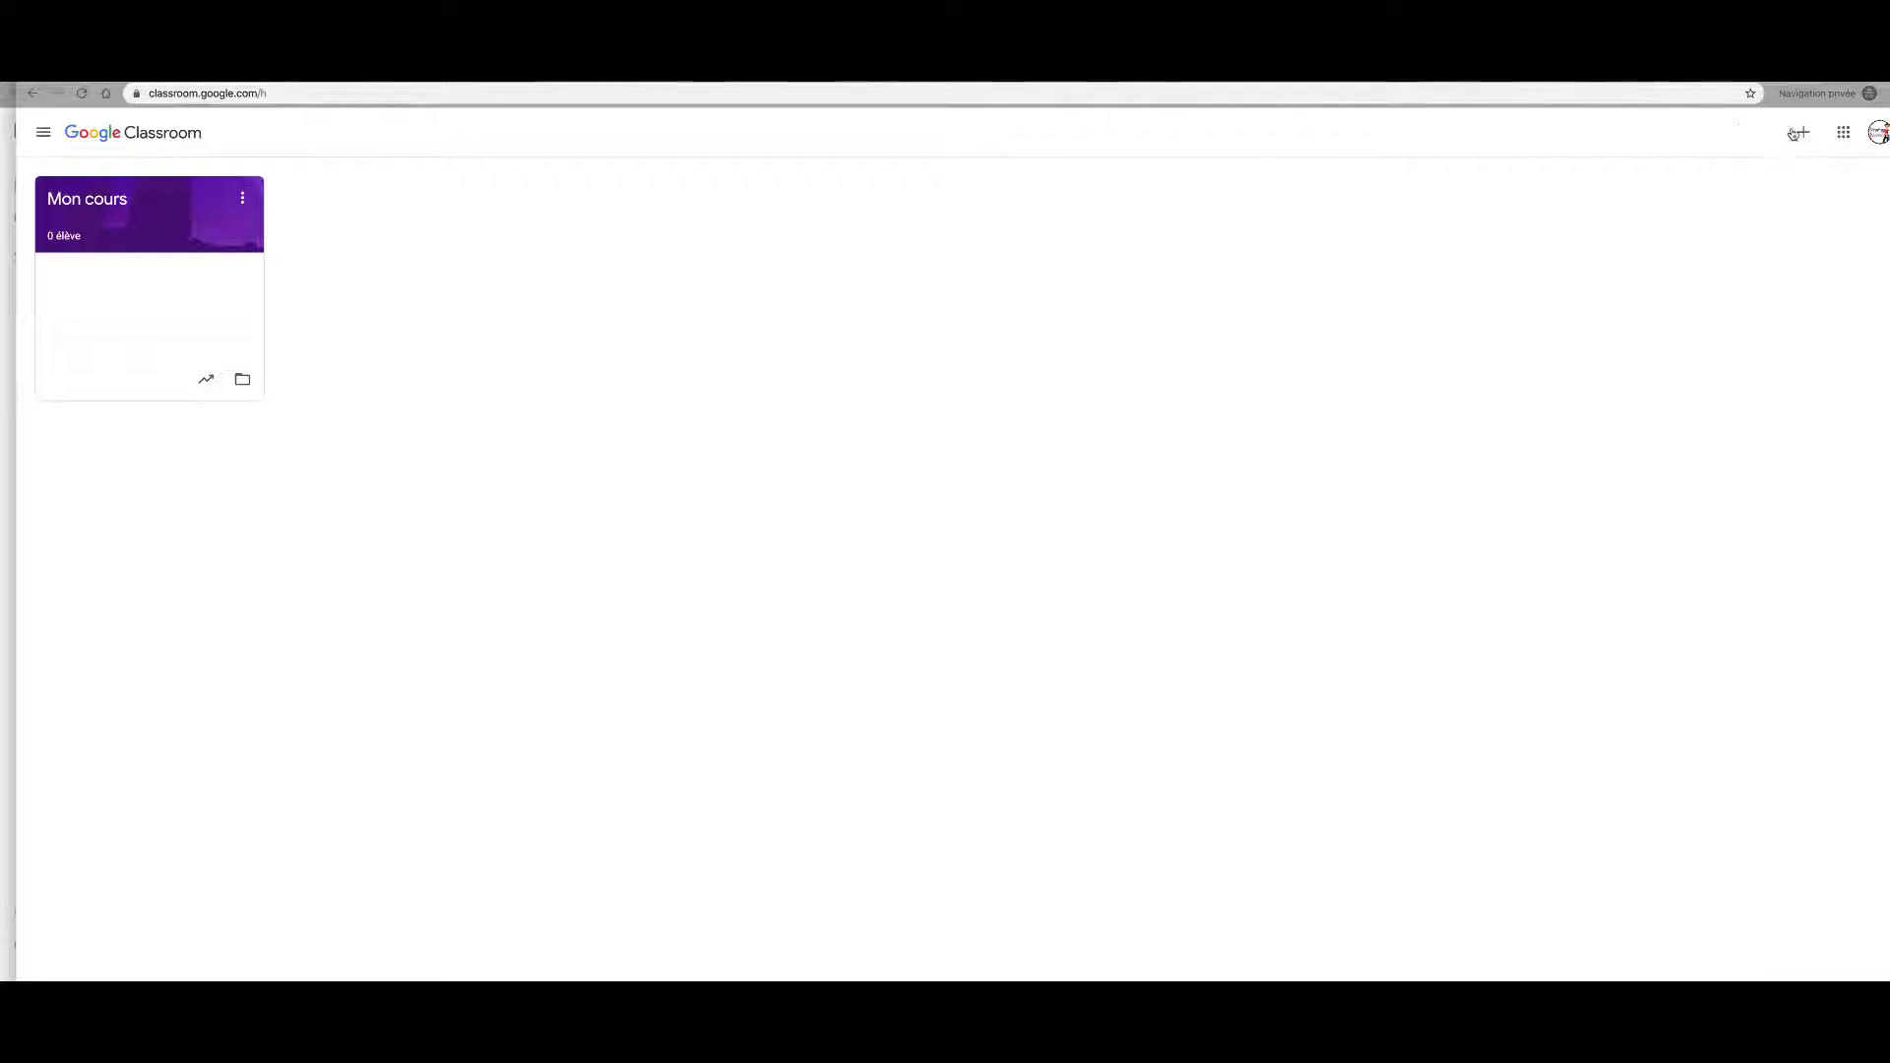
Step: Create a course named 'Test', confirming Classroom isn't used in a school
click(1803, 134)
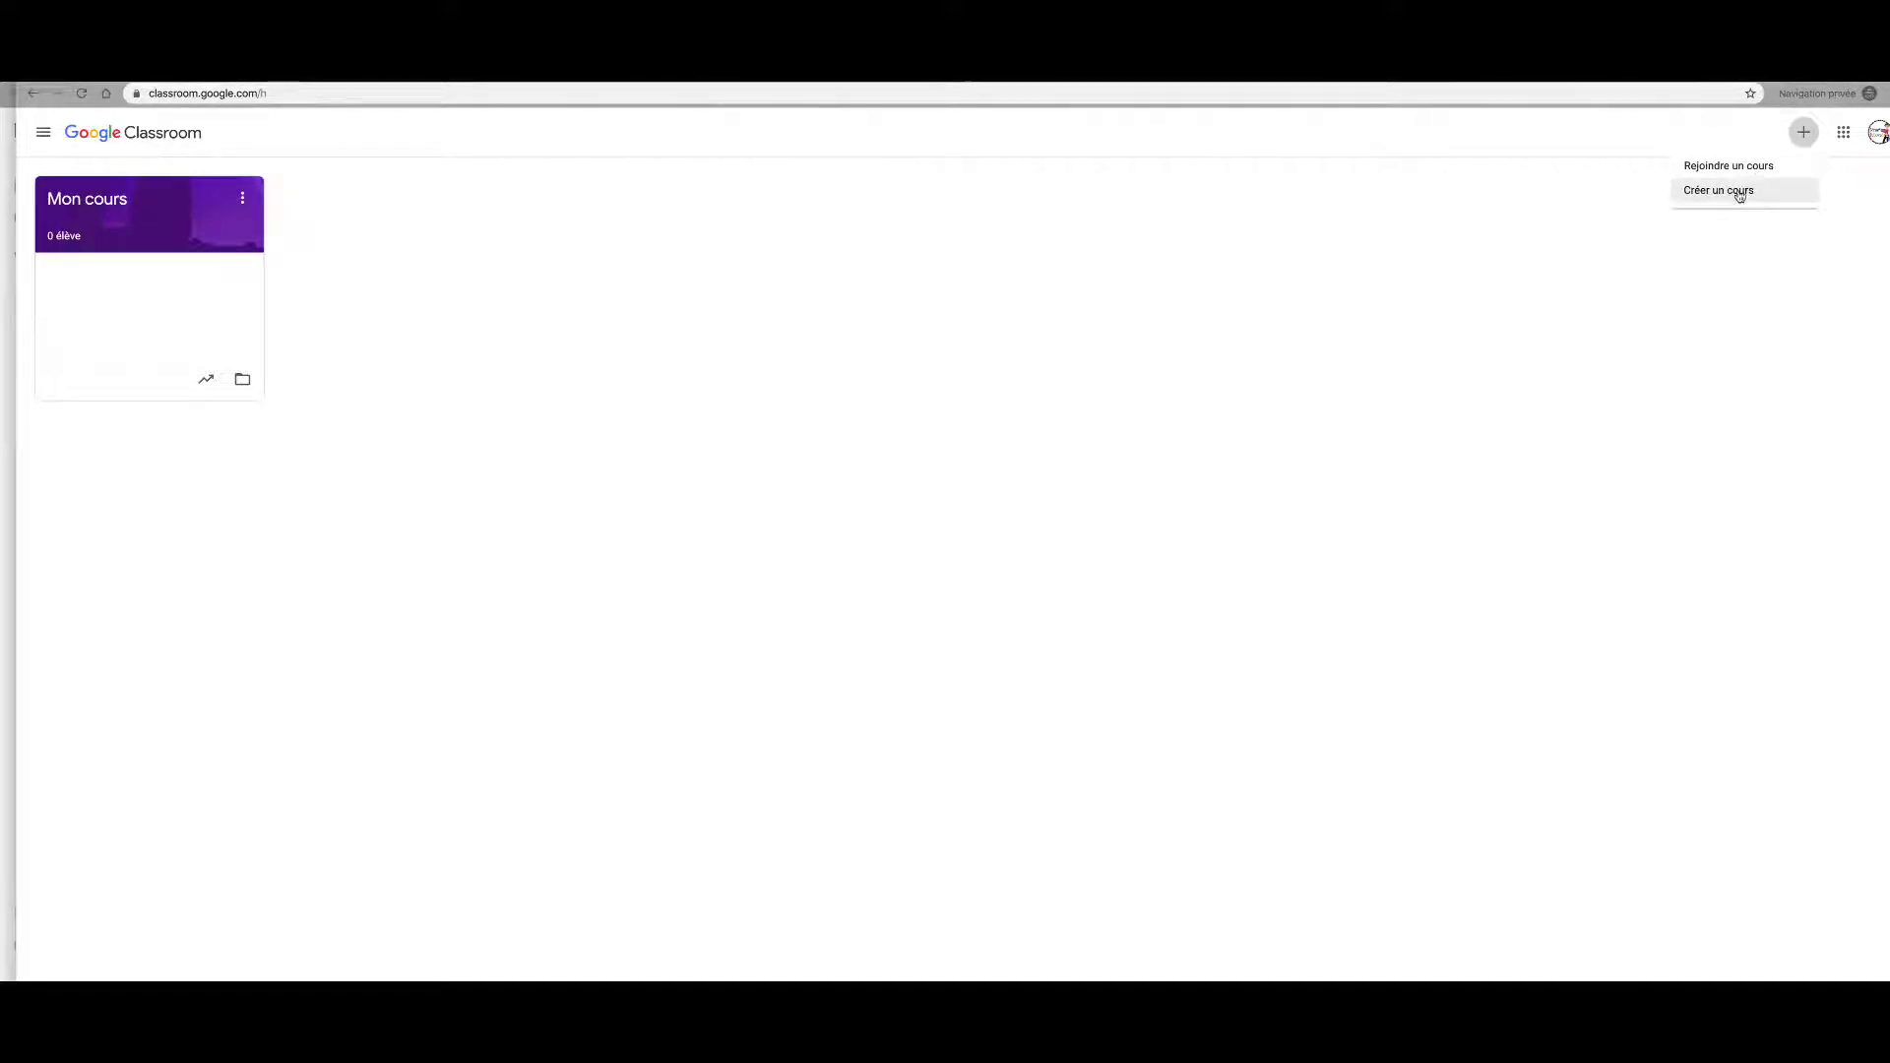
click(1739, 193)
click(873, 711)
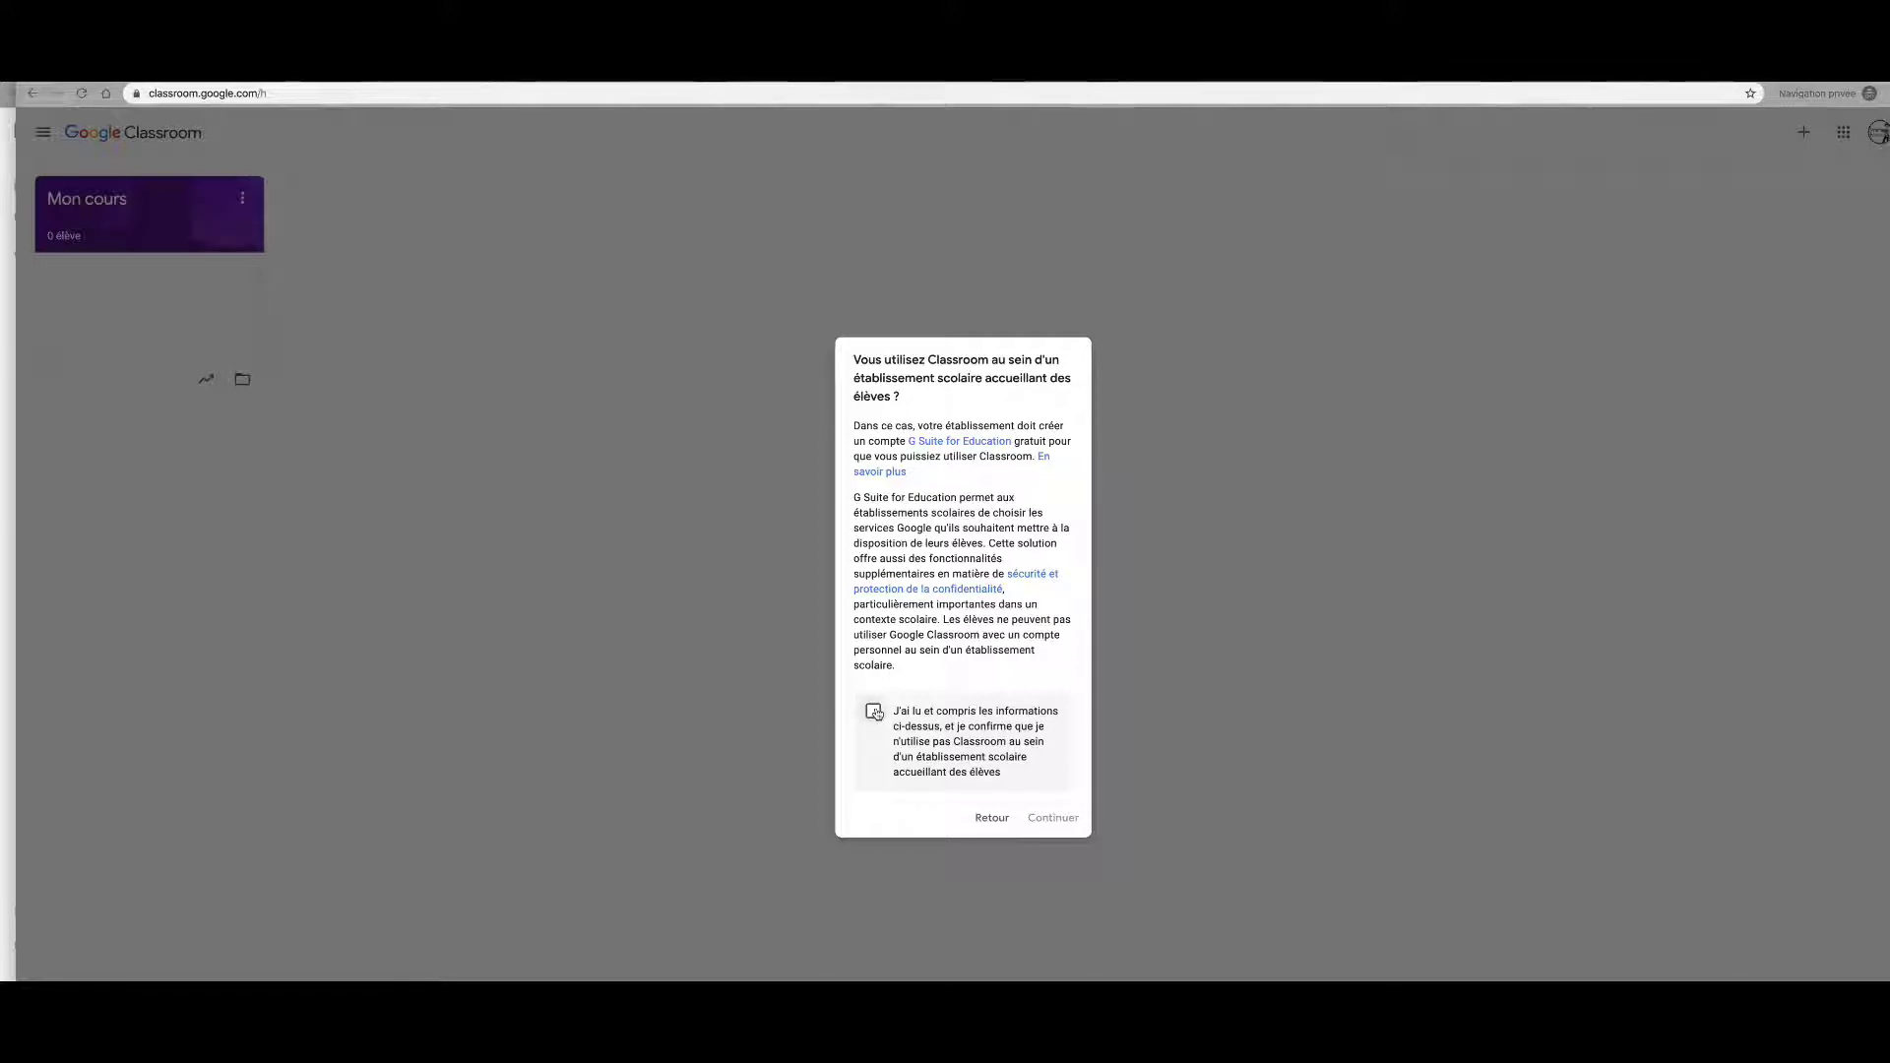
click(1046, 817)
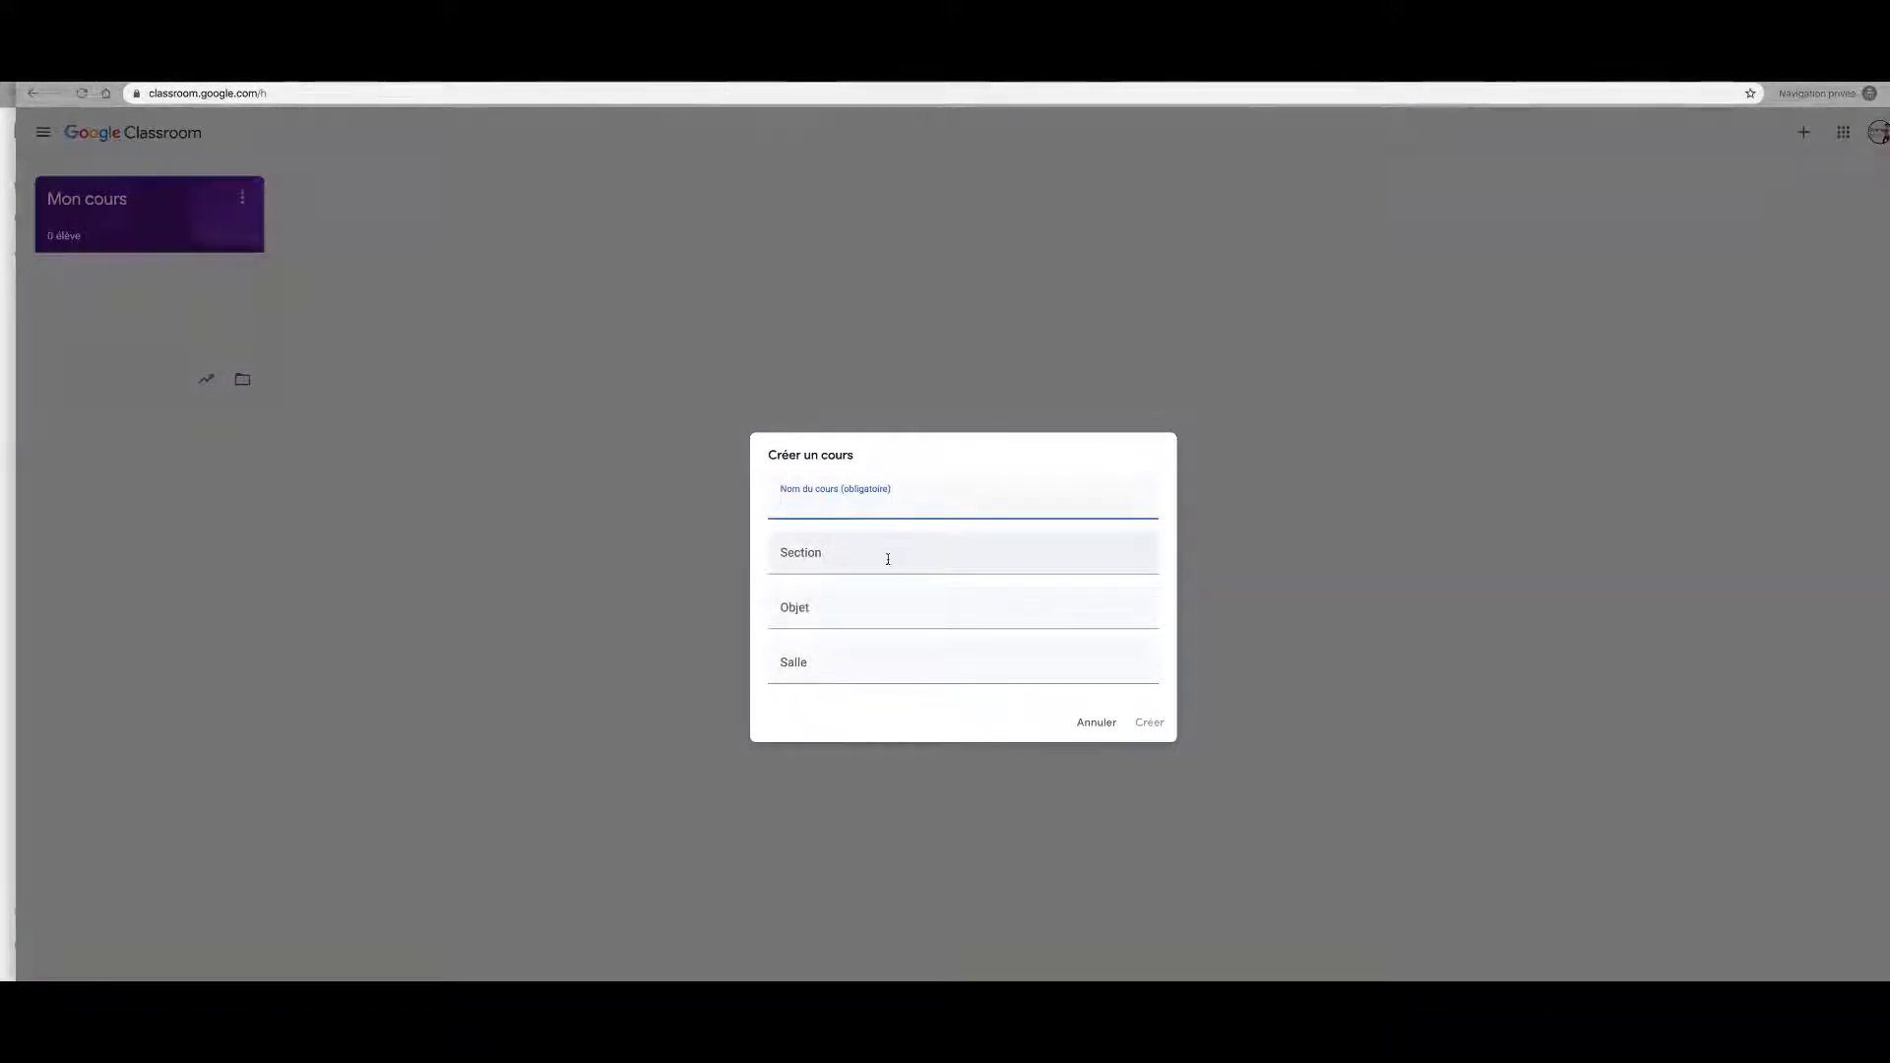
text(Test)
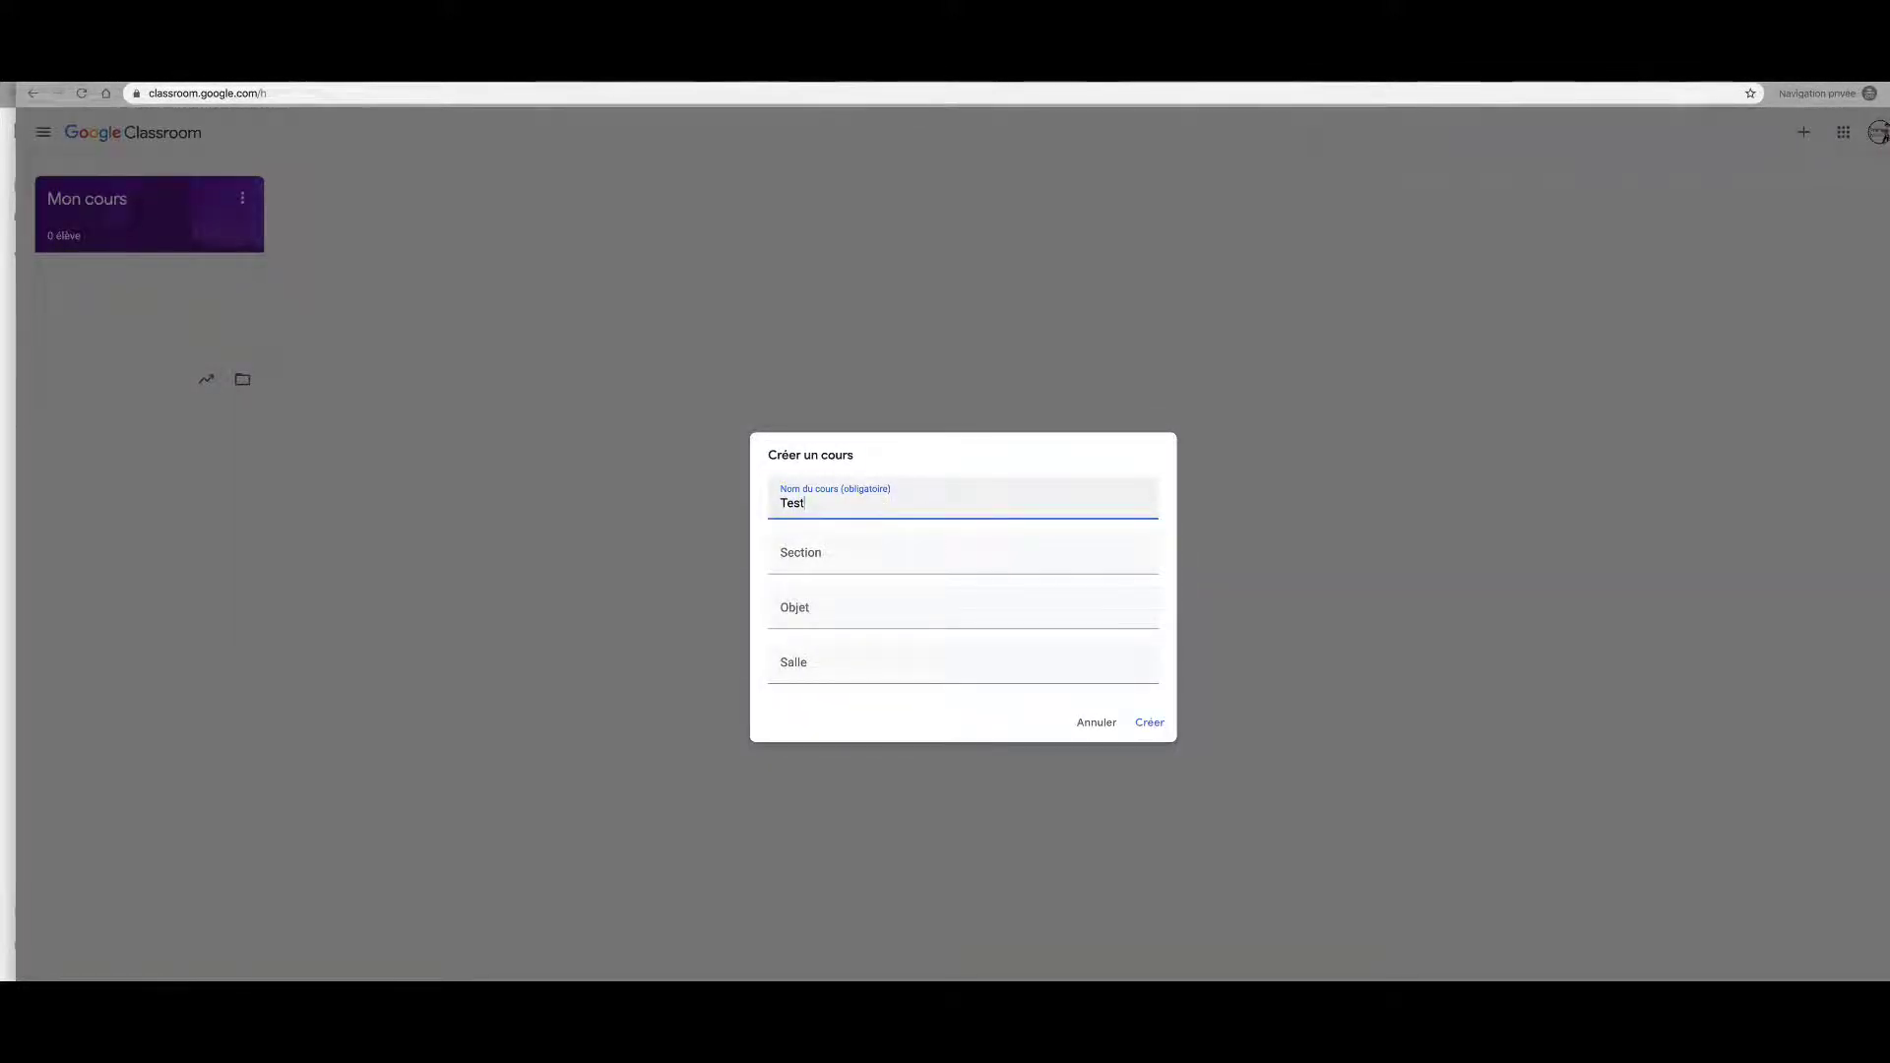
click(1149, 723)
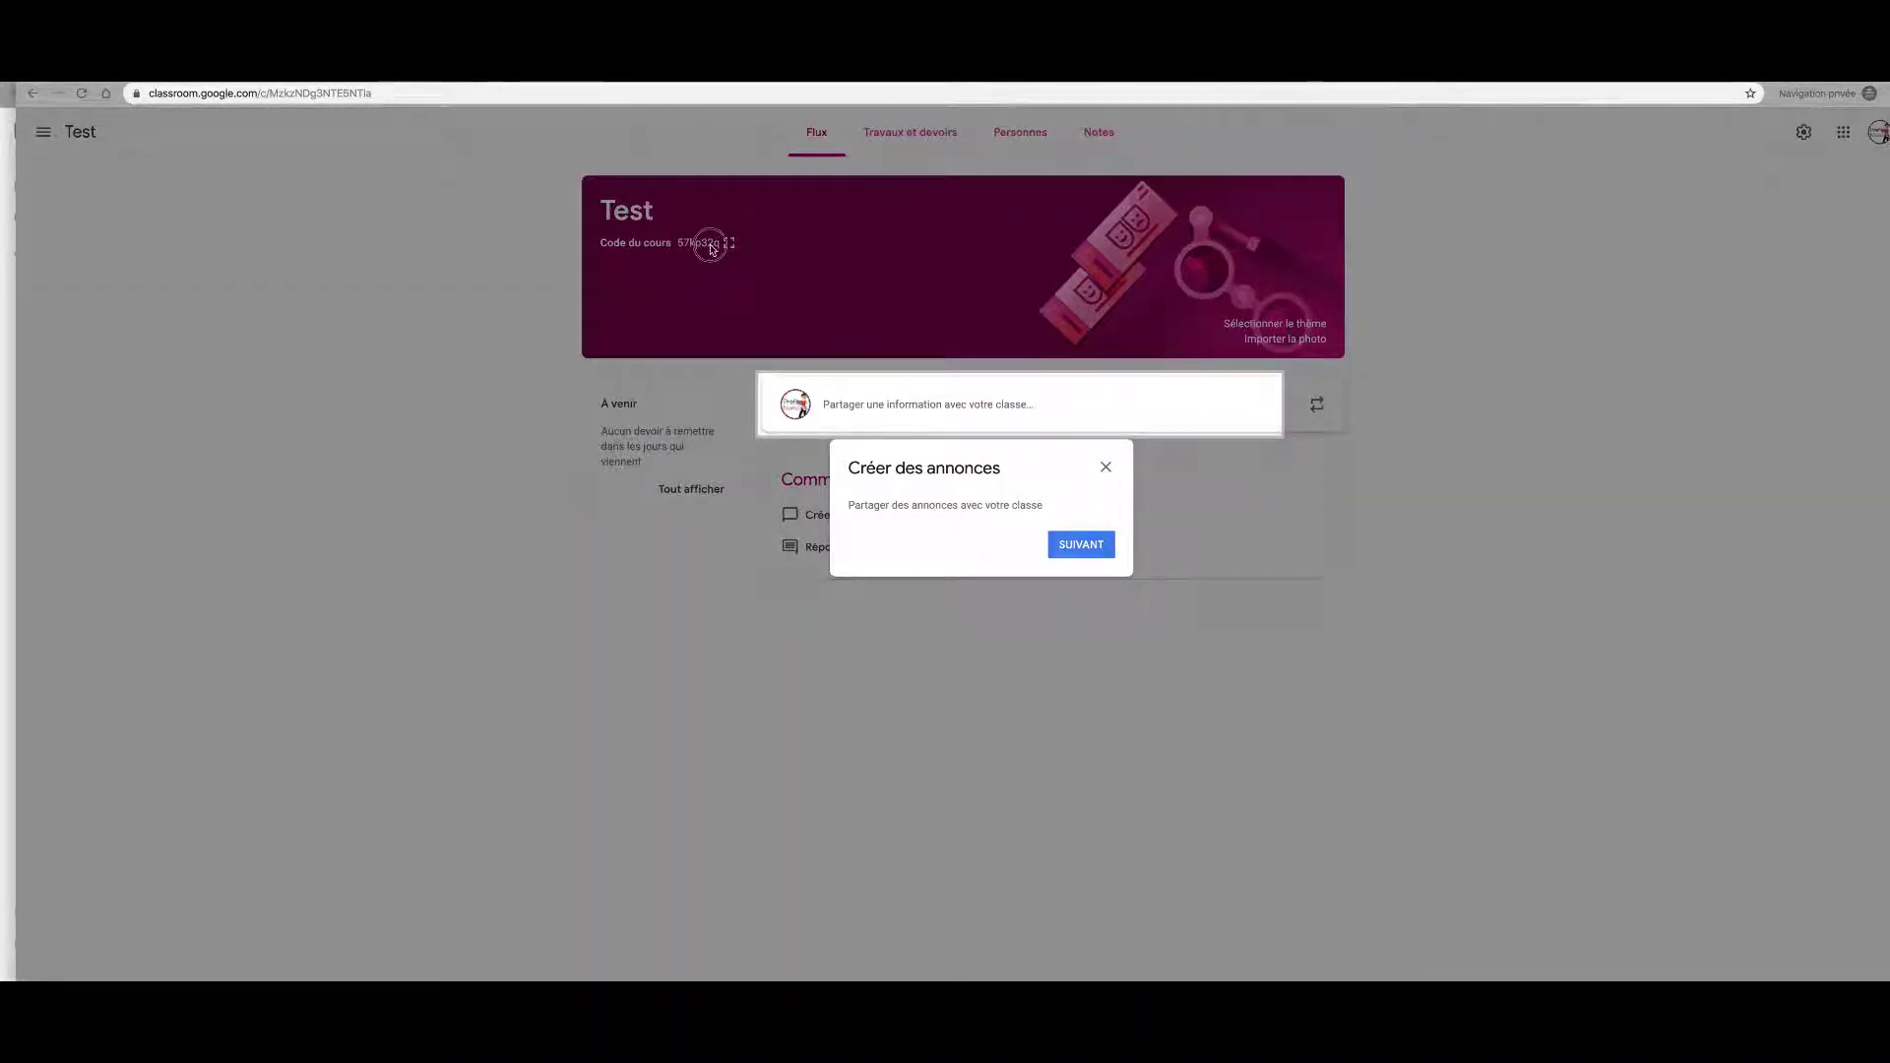
Step: Dismiss the announcements tip, view the course code enlarged, then open Travaux et devoirs
click(1105, 467)
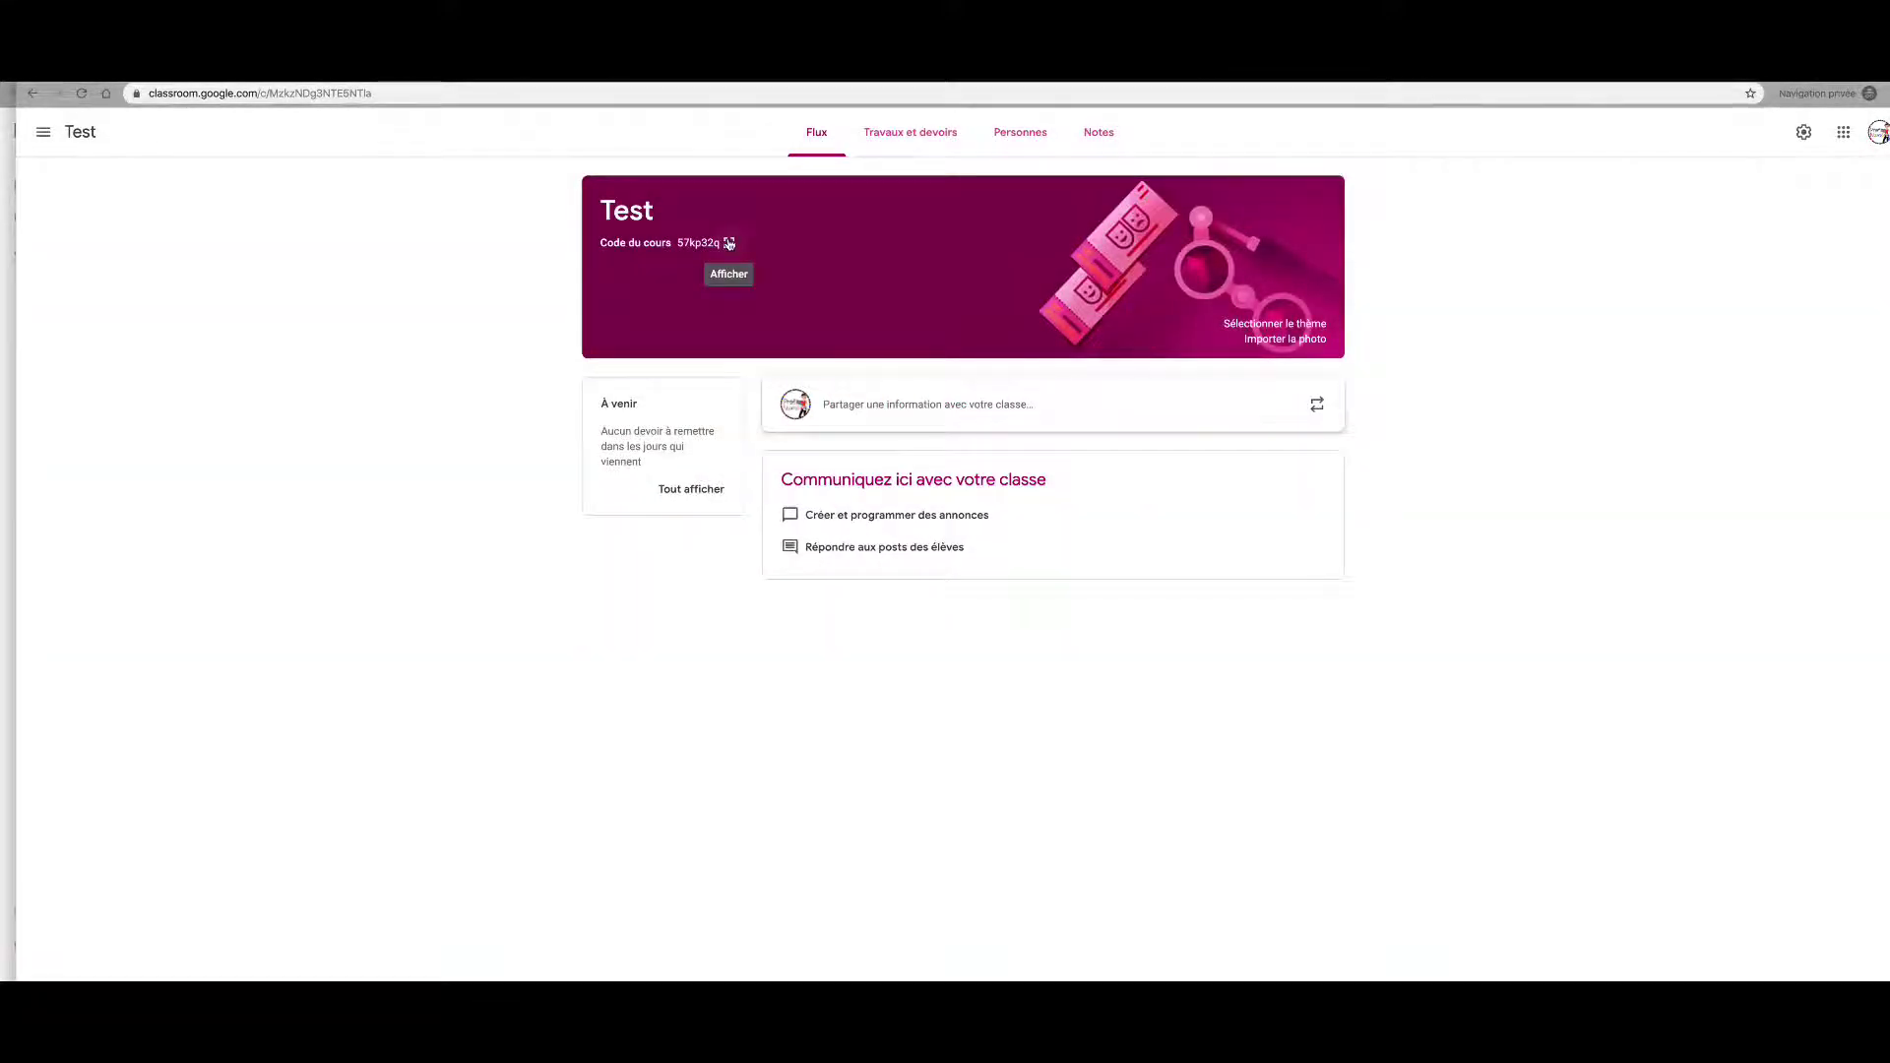
click(729, 243)
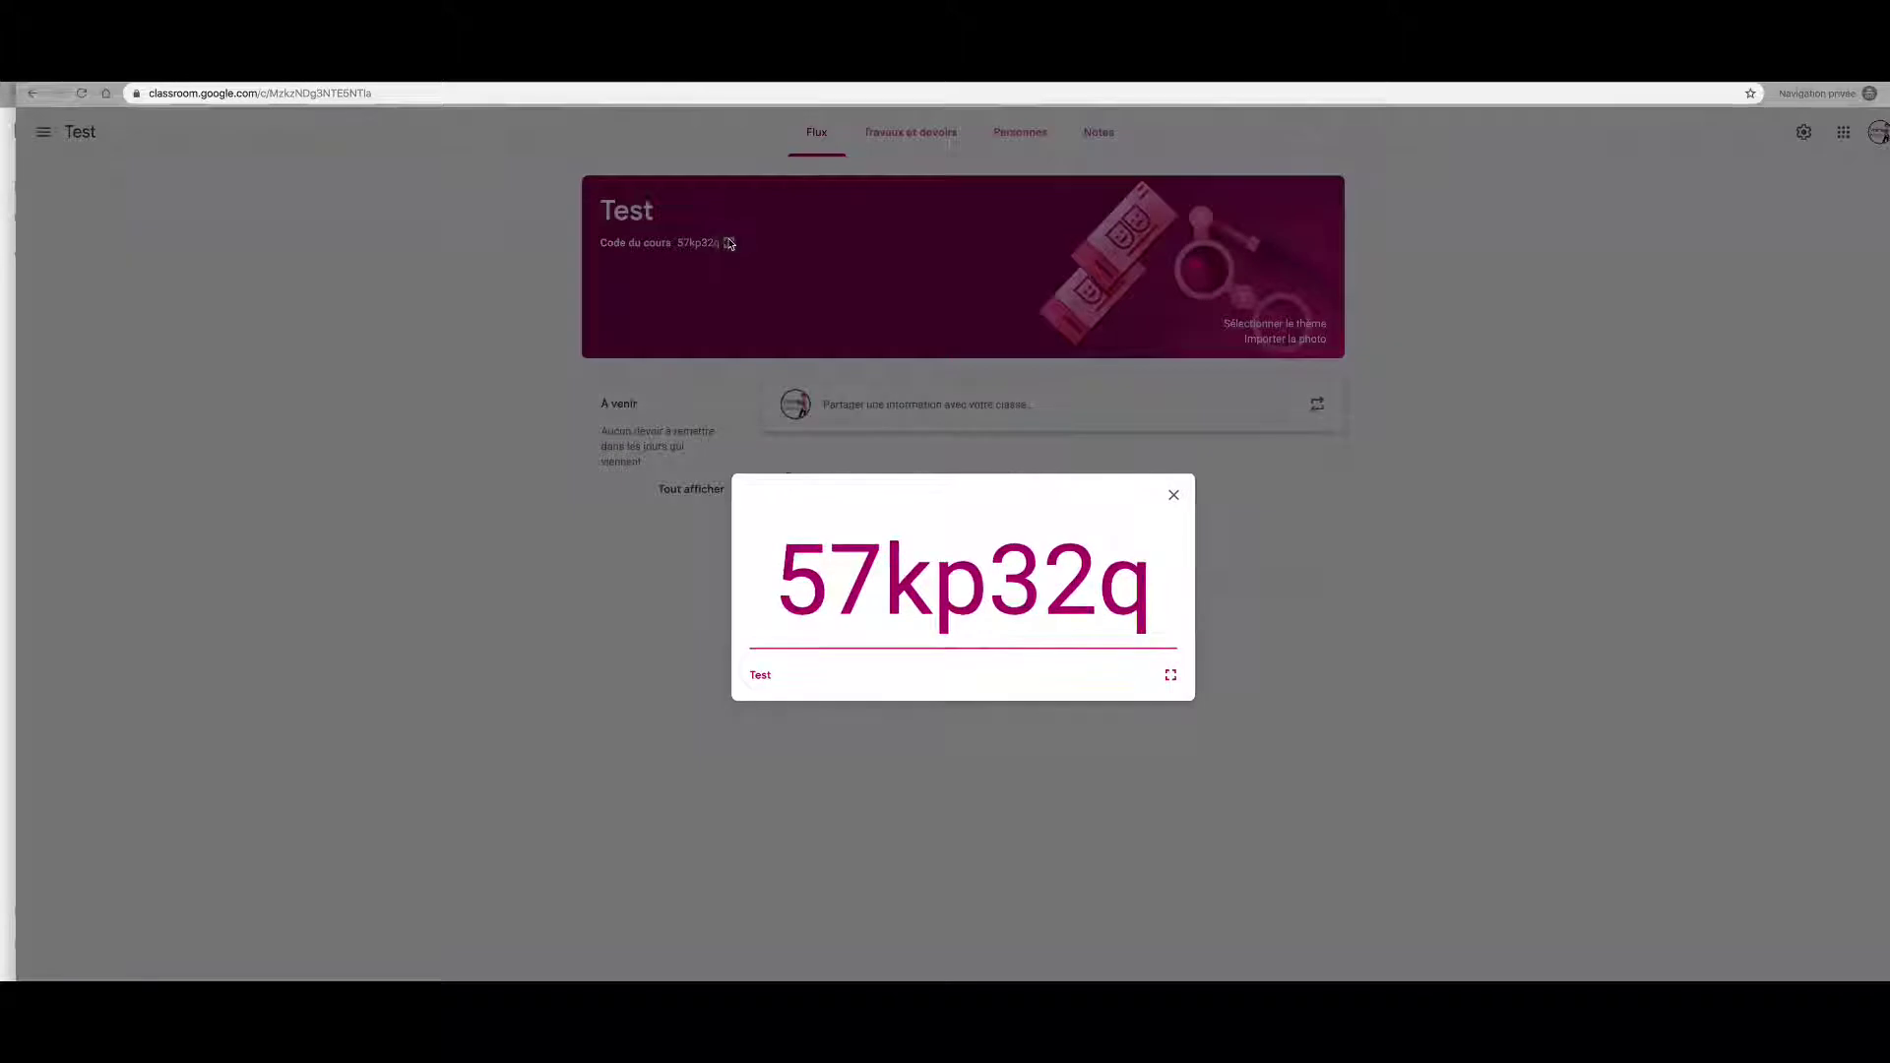
click(1175, 497)
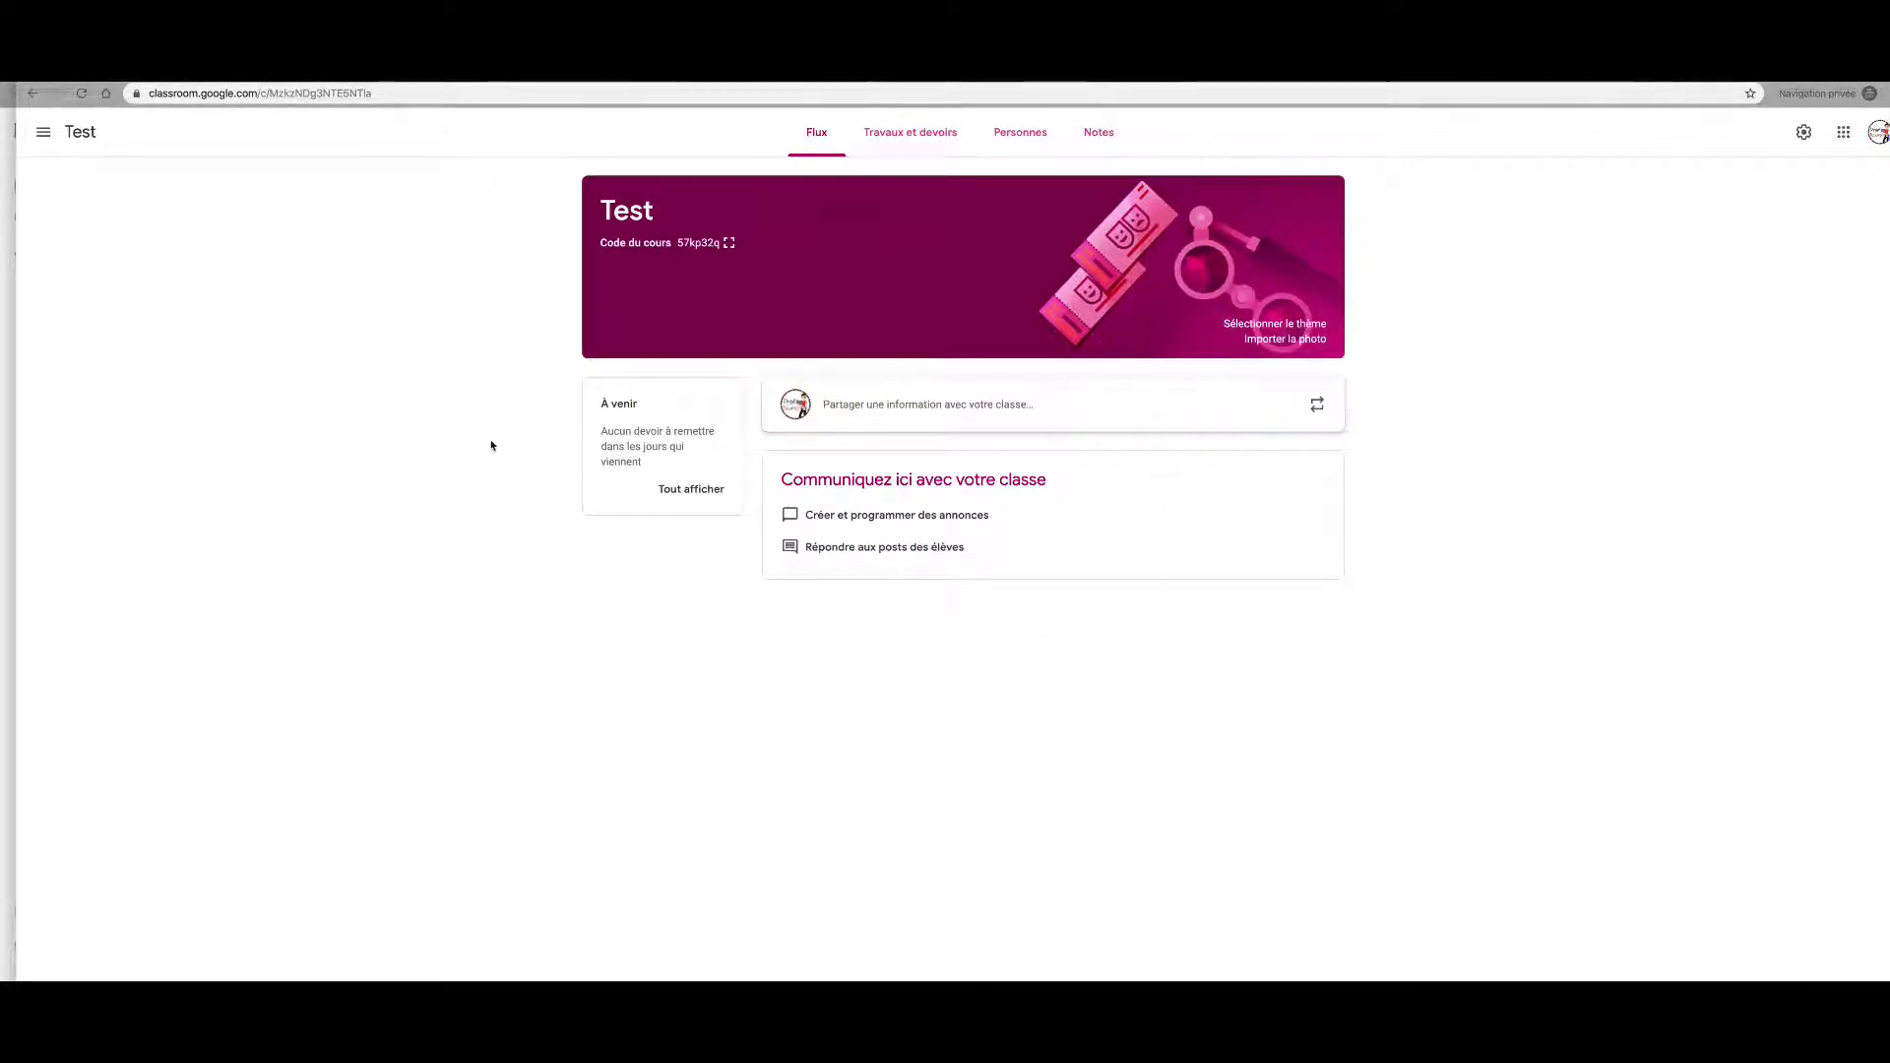
click(928, 141)
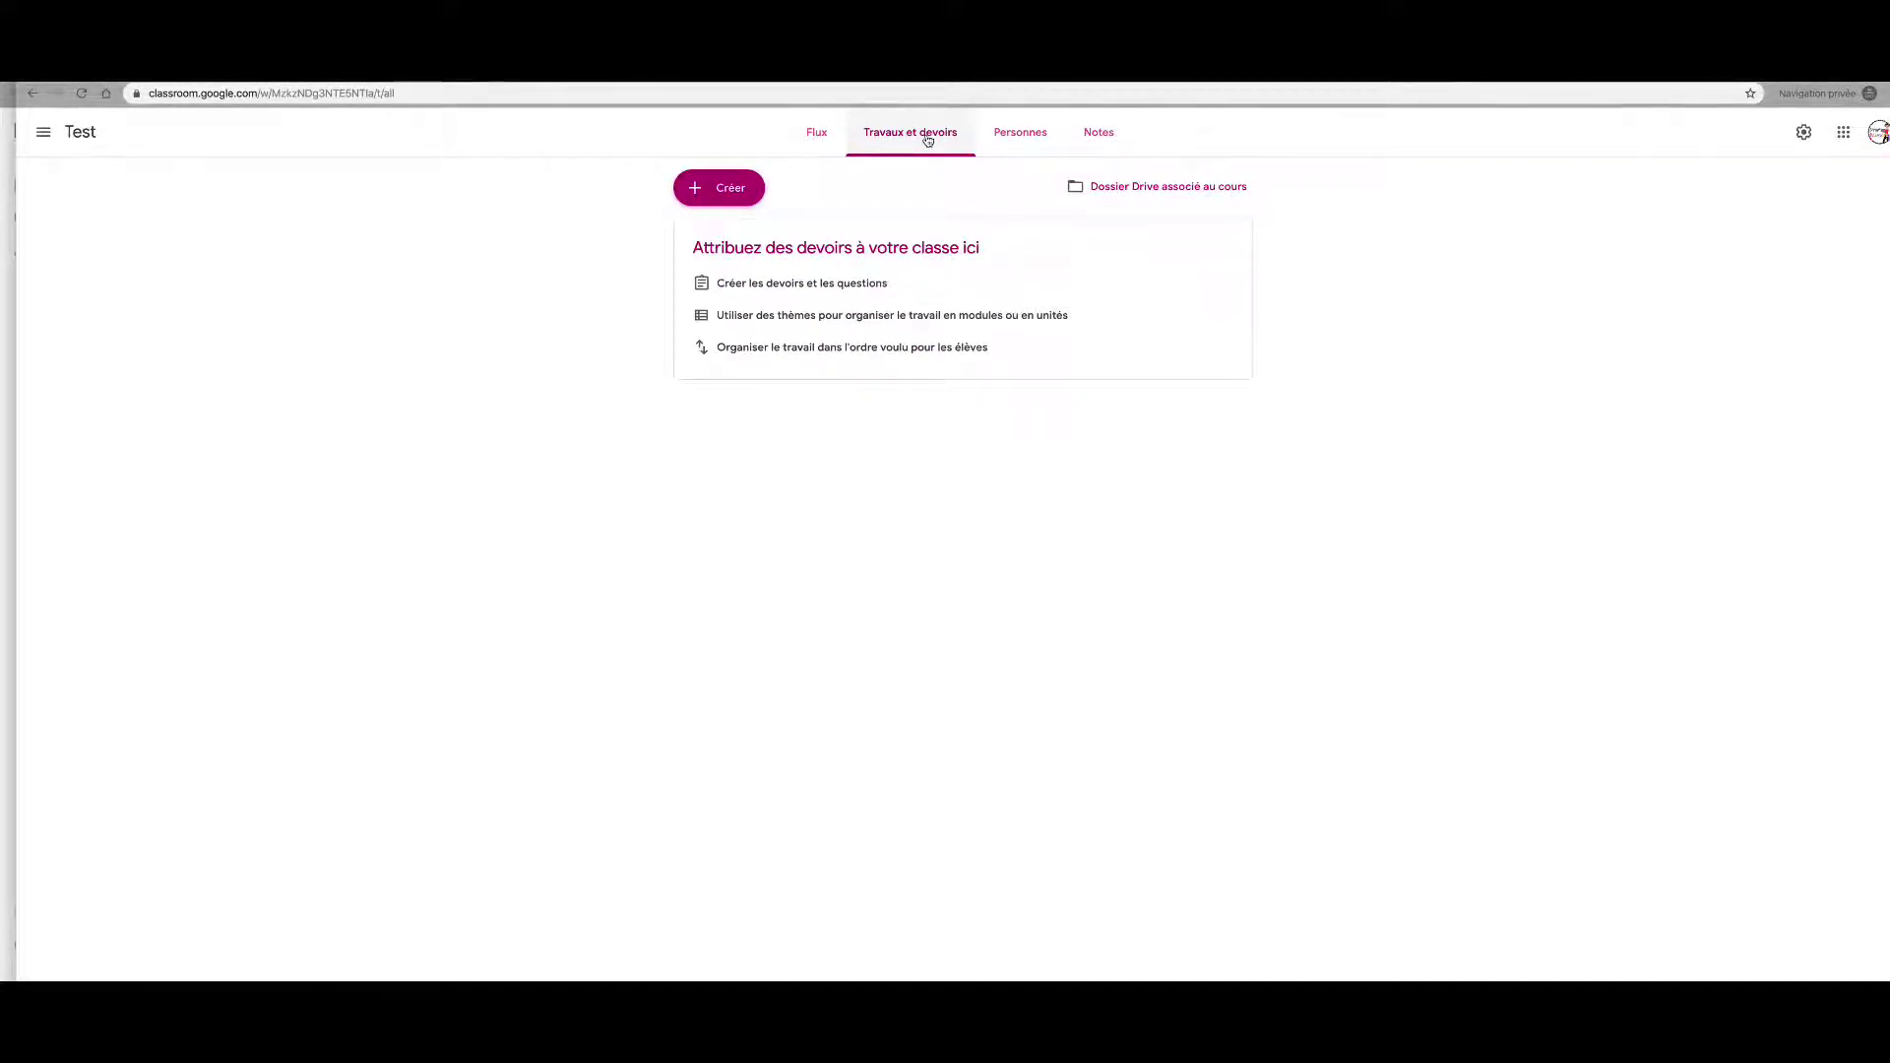
Step: Create a new assignment titled 'Le système solaire', keeping it assigned to Tous les élèves
click(725, 189)
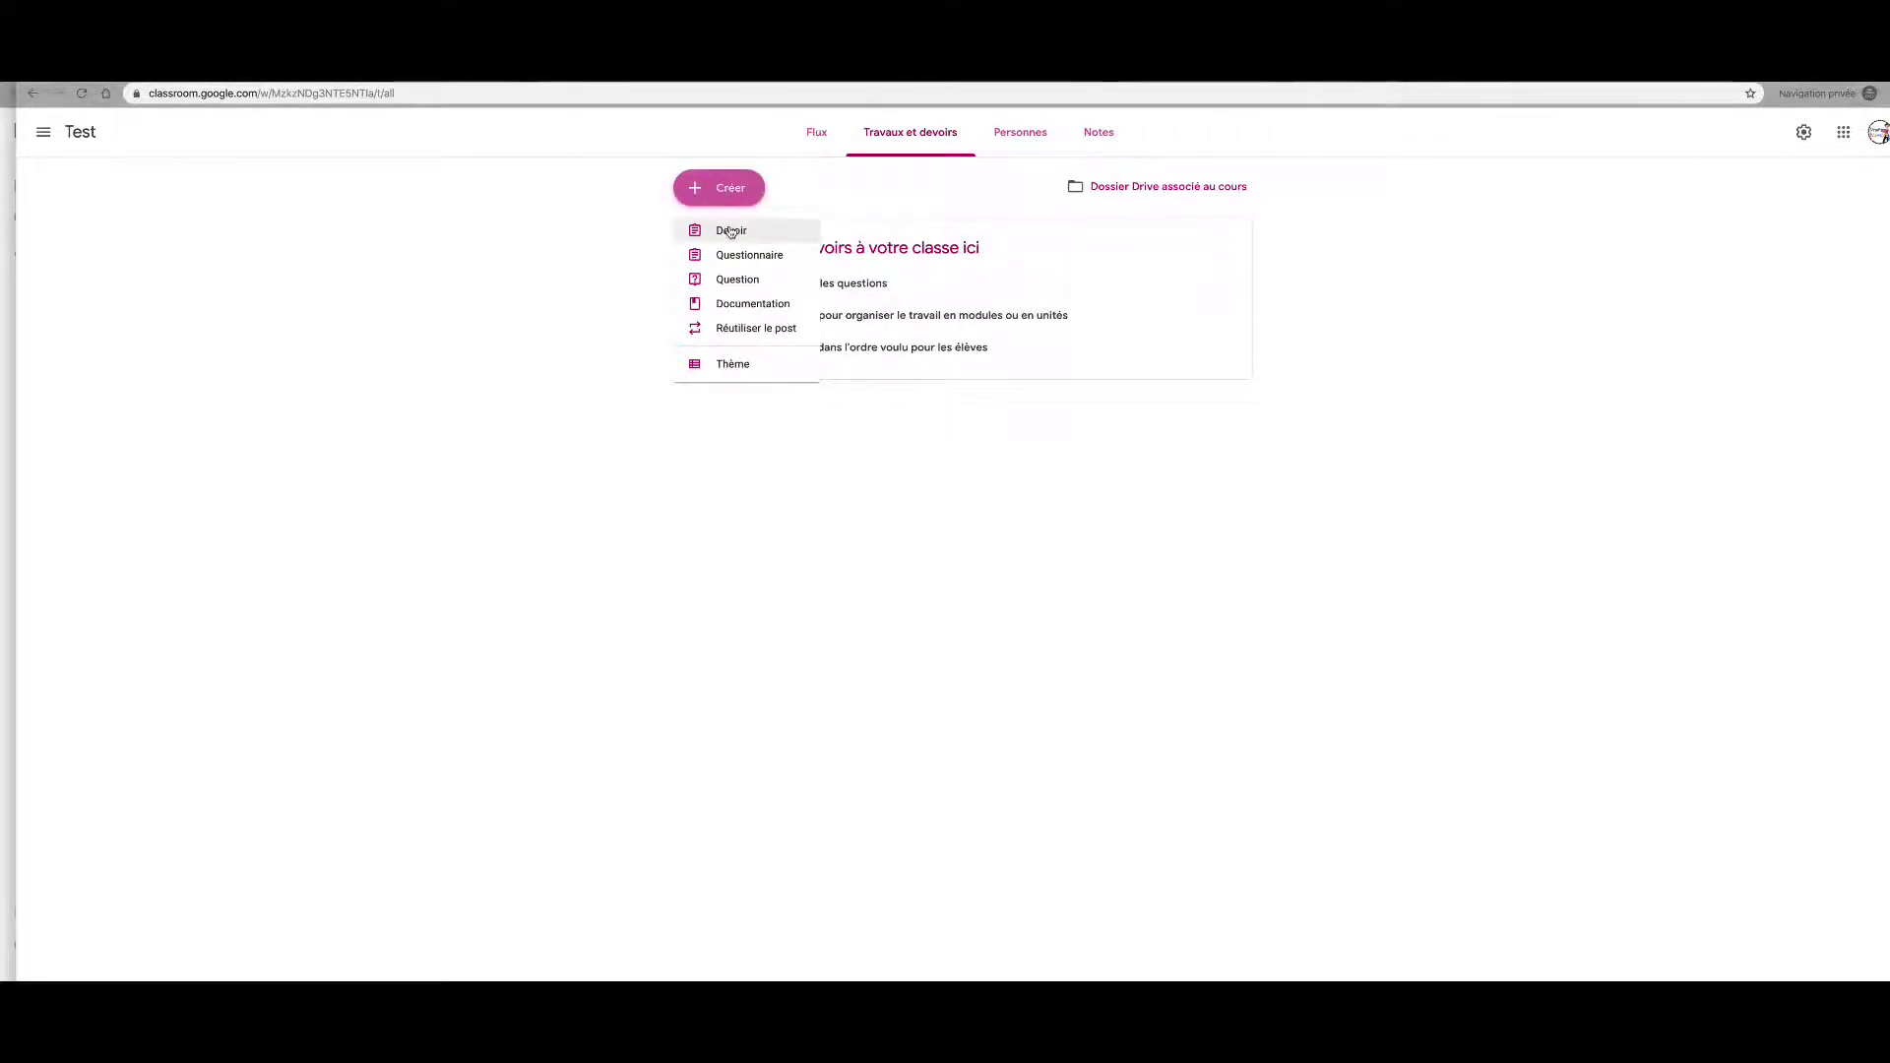
click(729, 230)
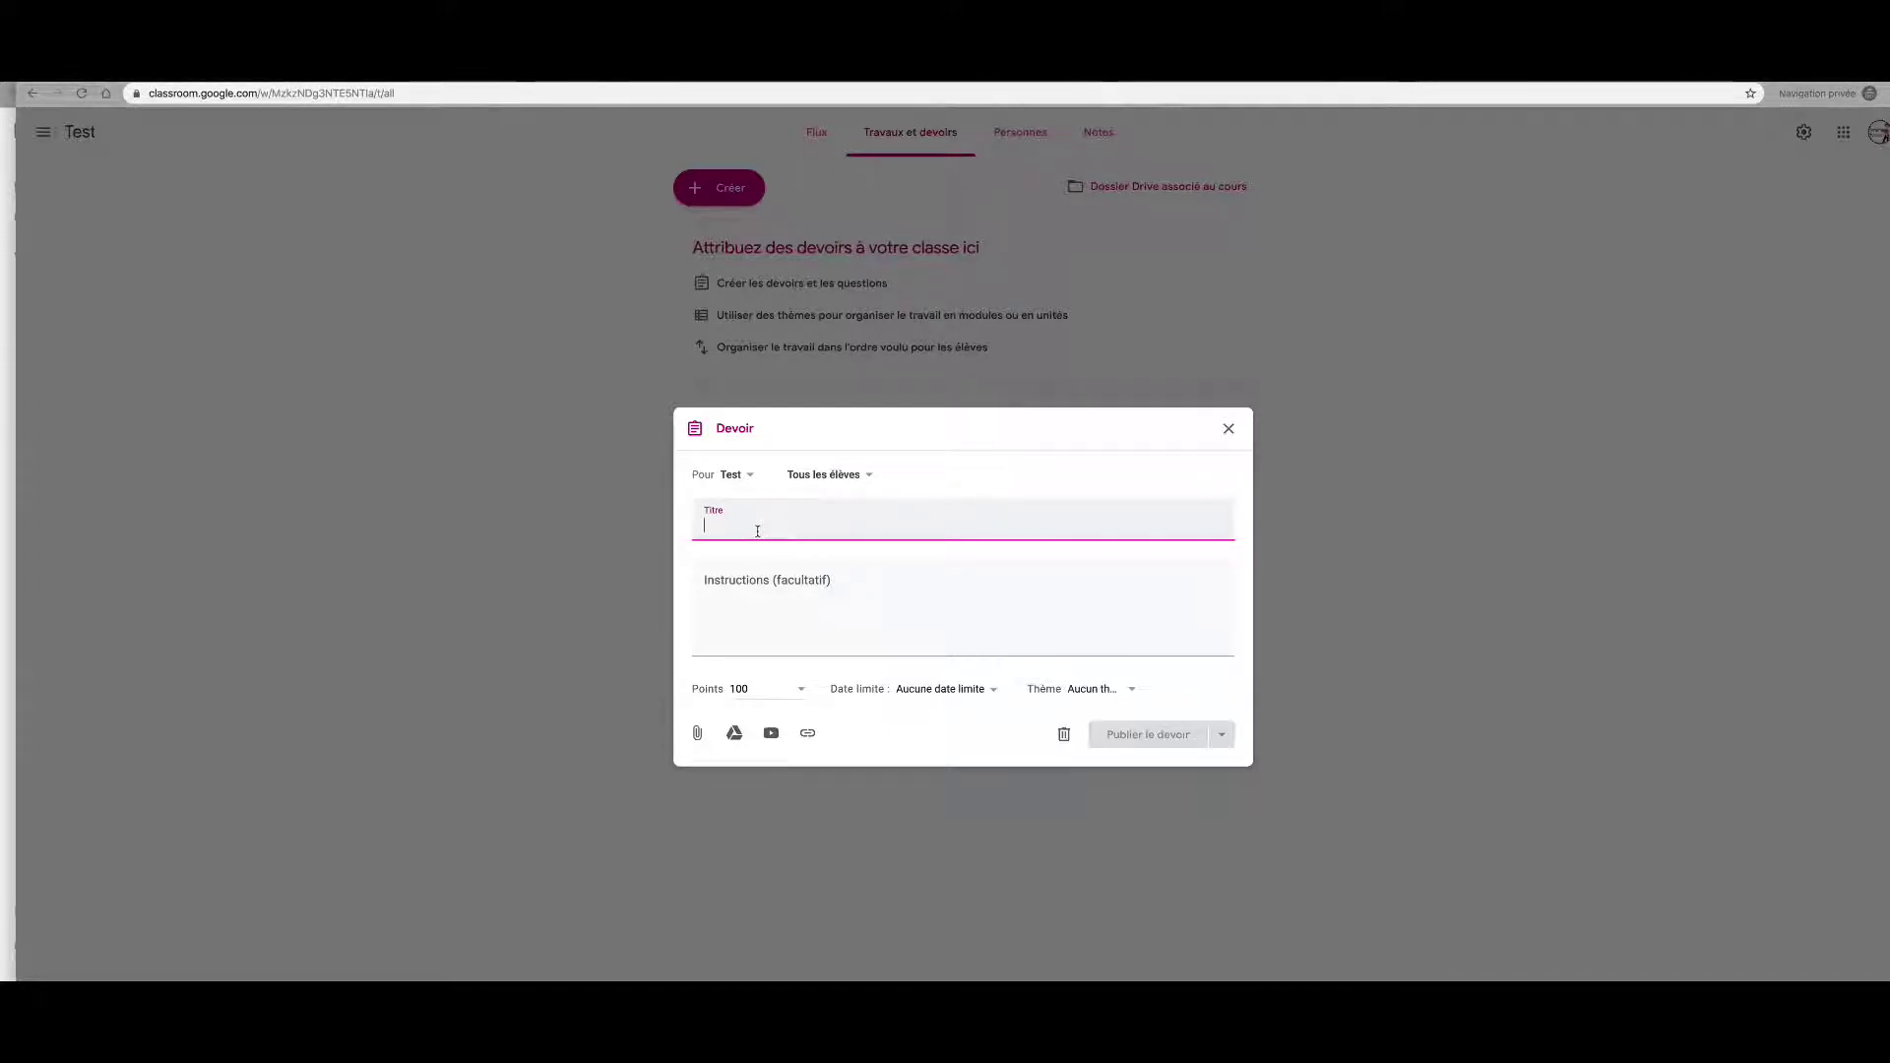
text(Le s)
text(sy)
key(BackSpace)
key(BackSpace)
text(y)
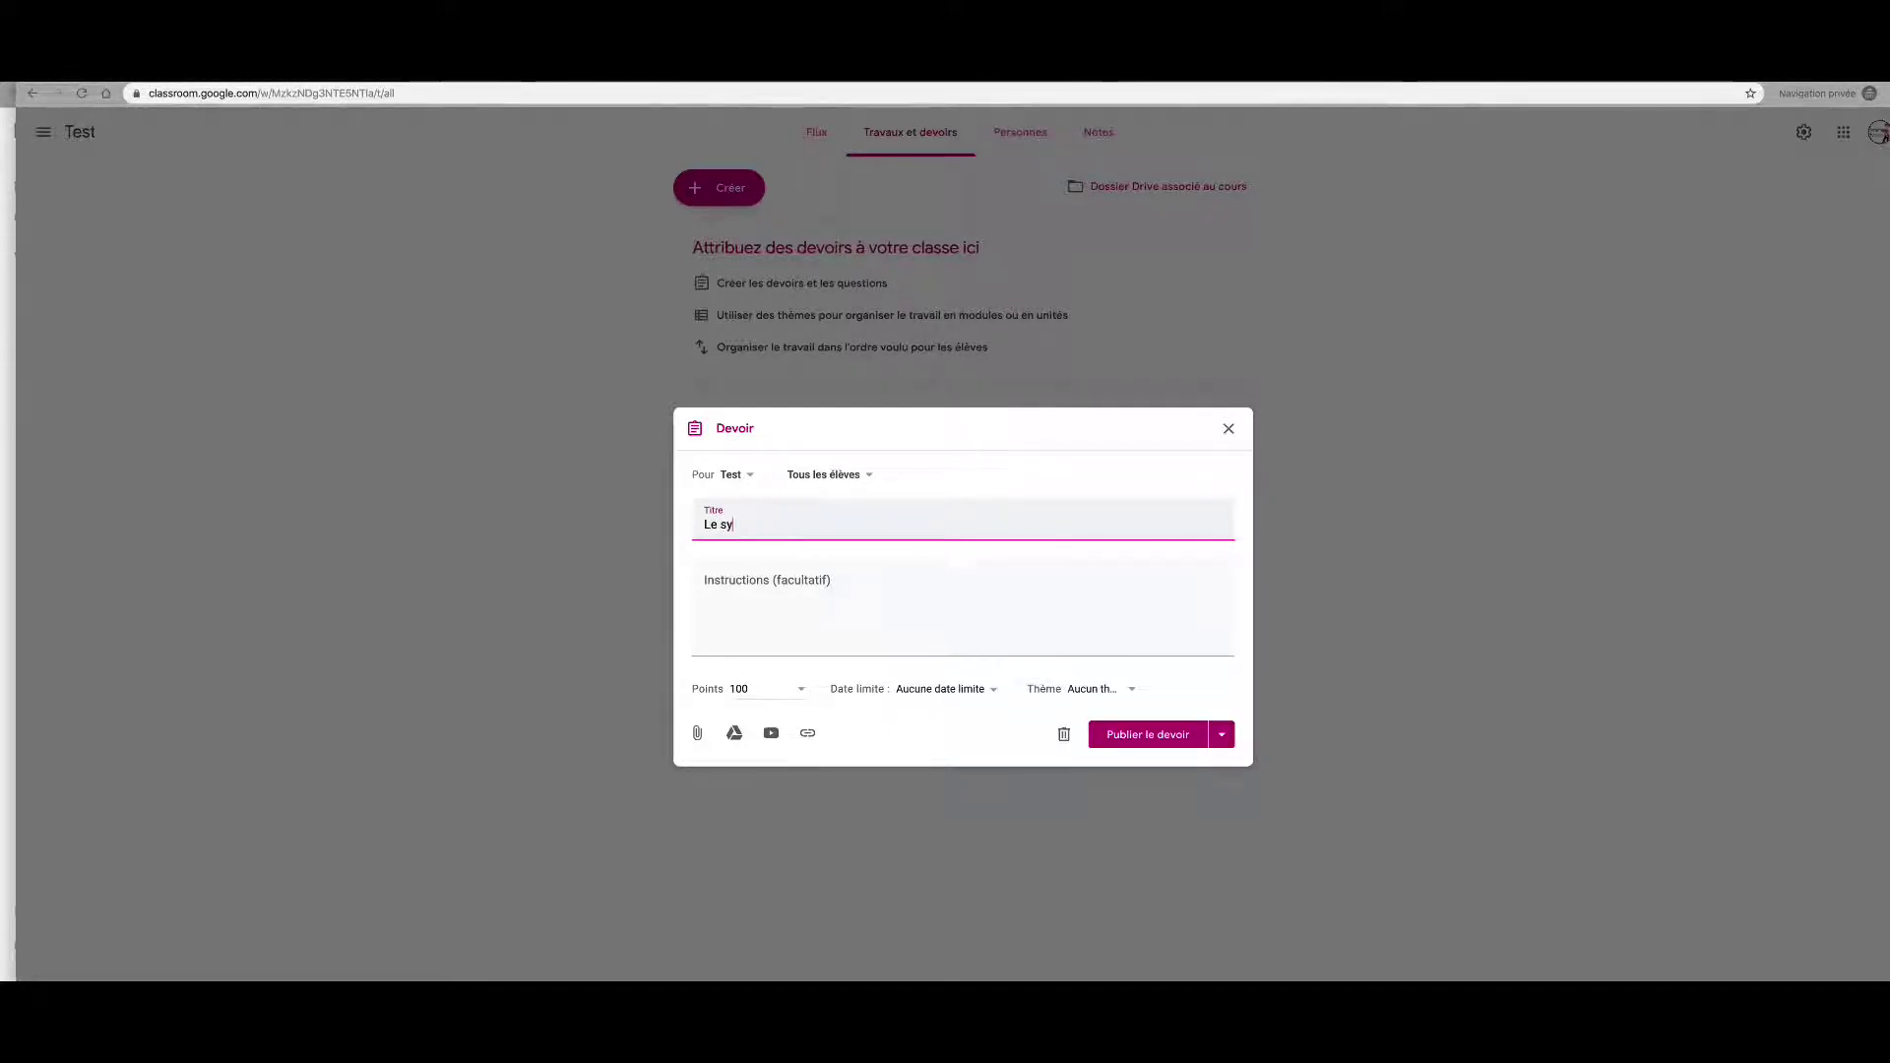
text(stème solaire)
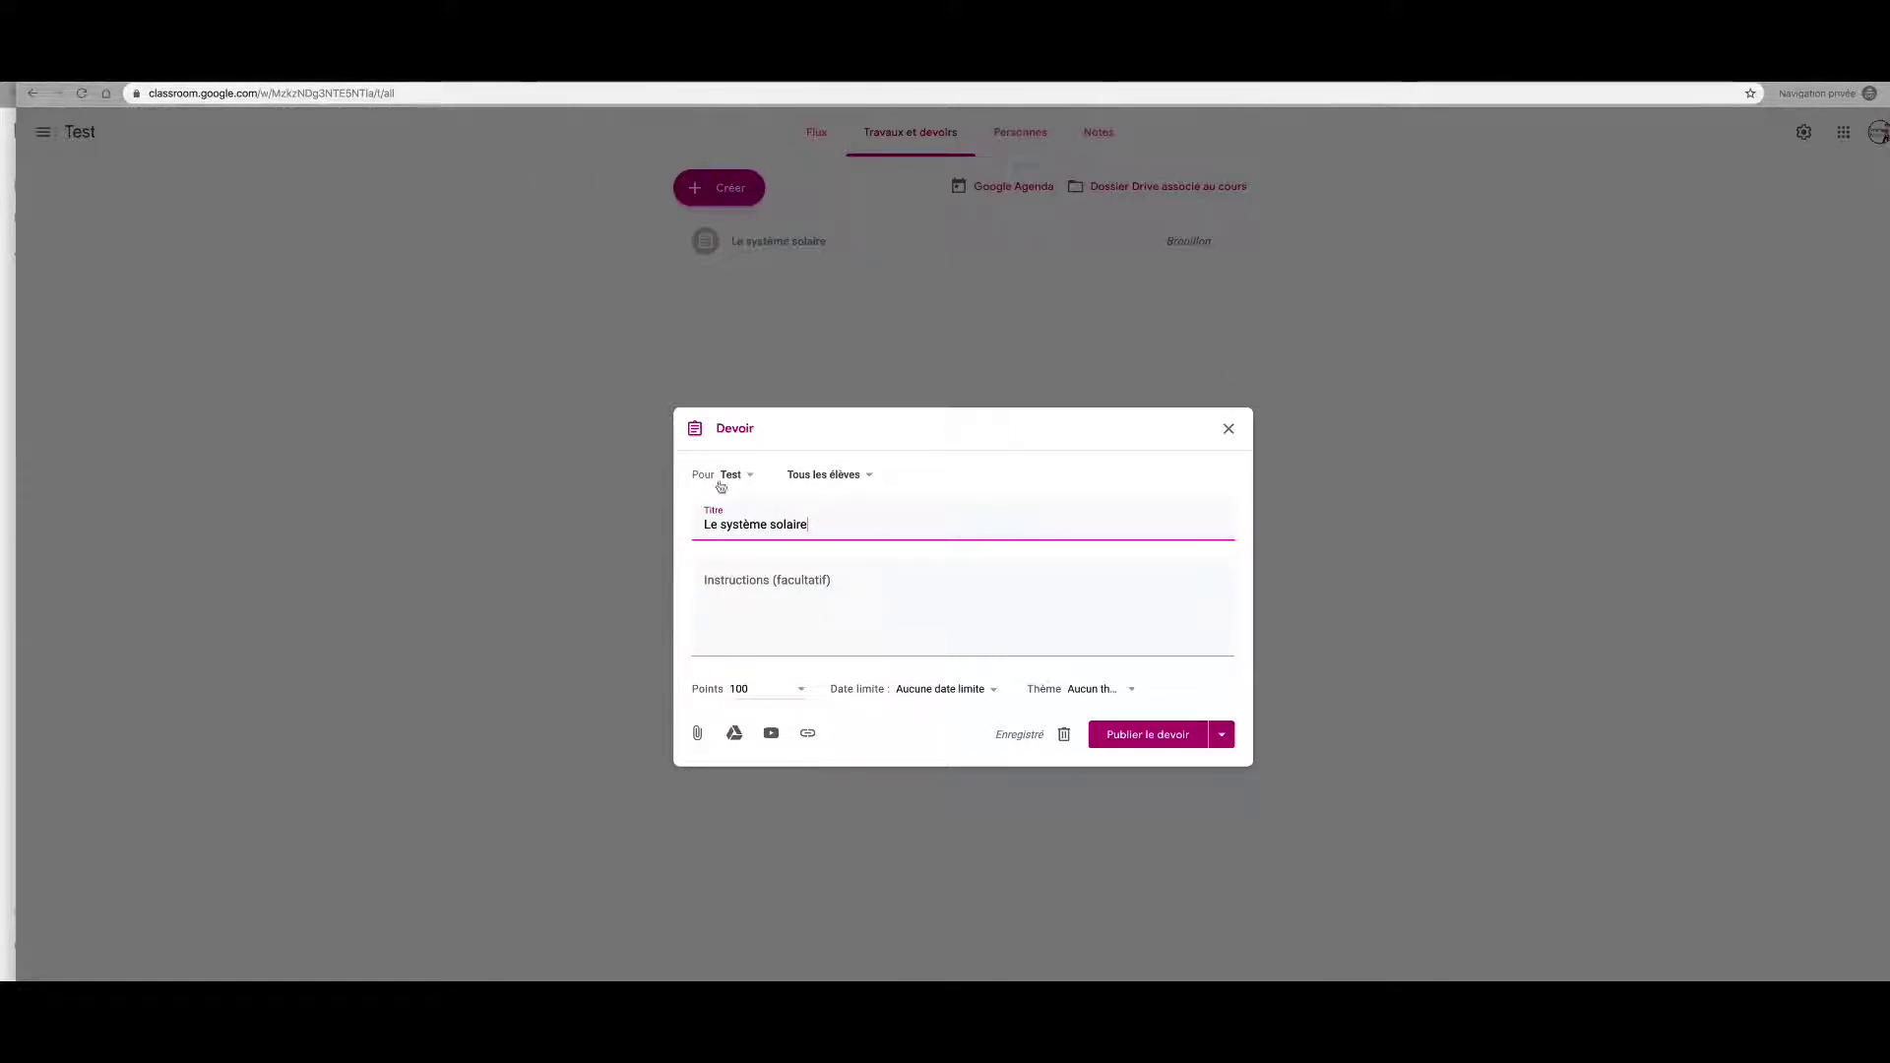
click(870, 475)
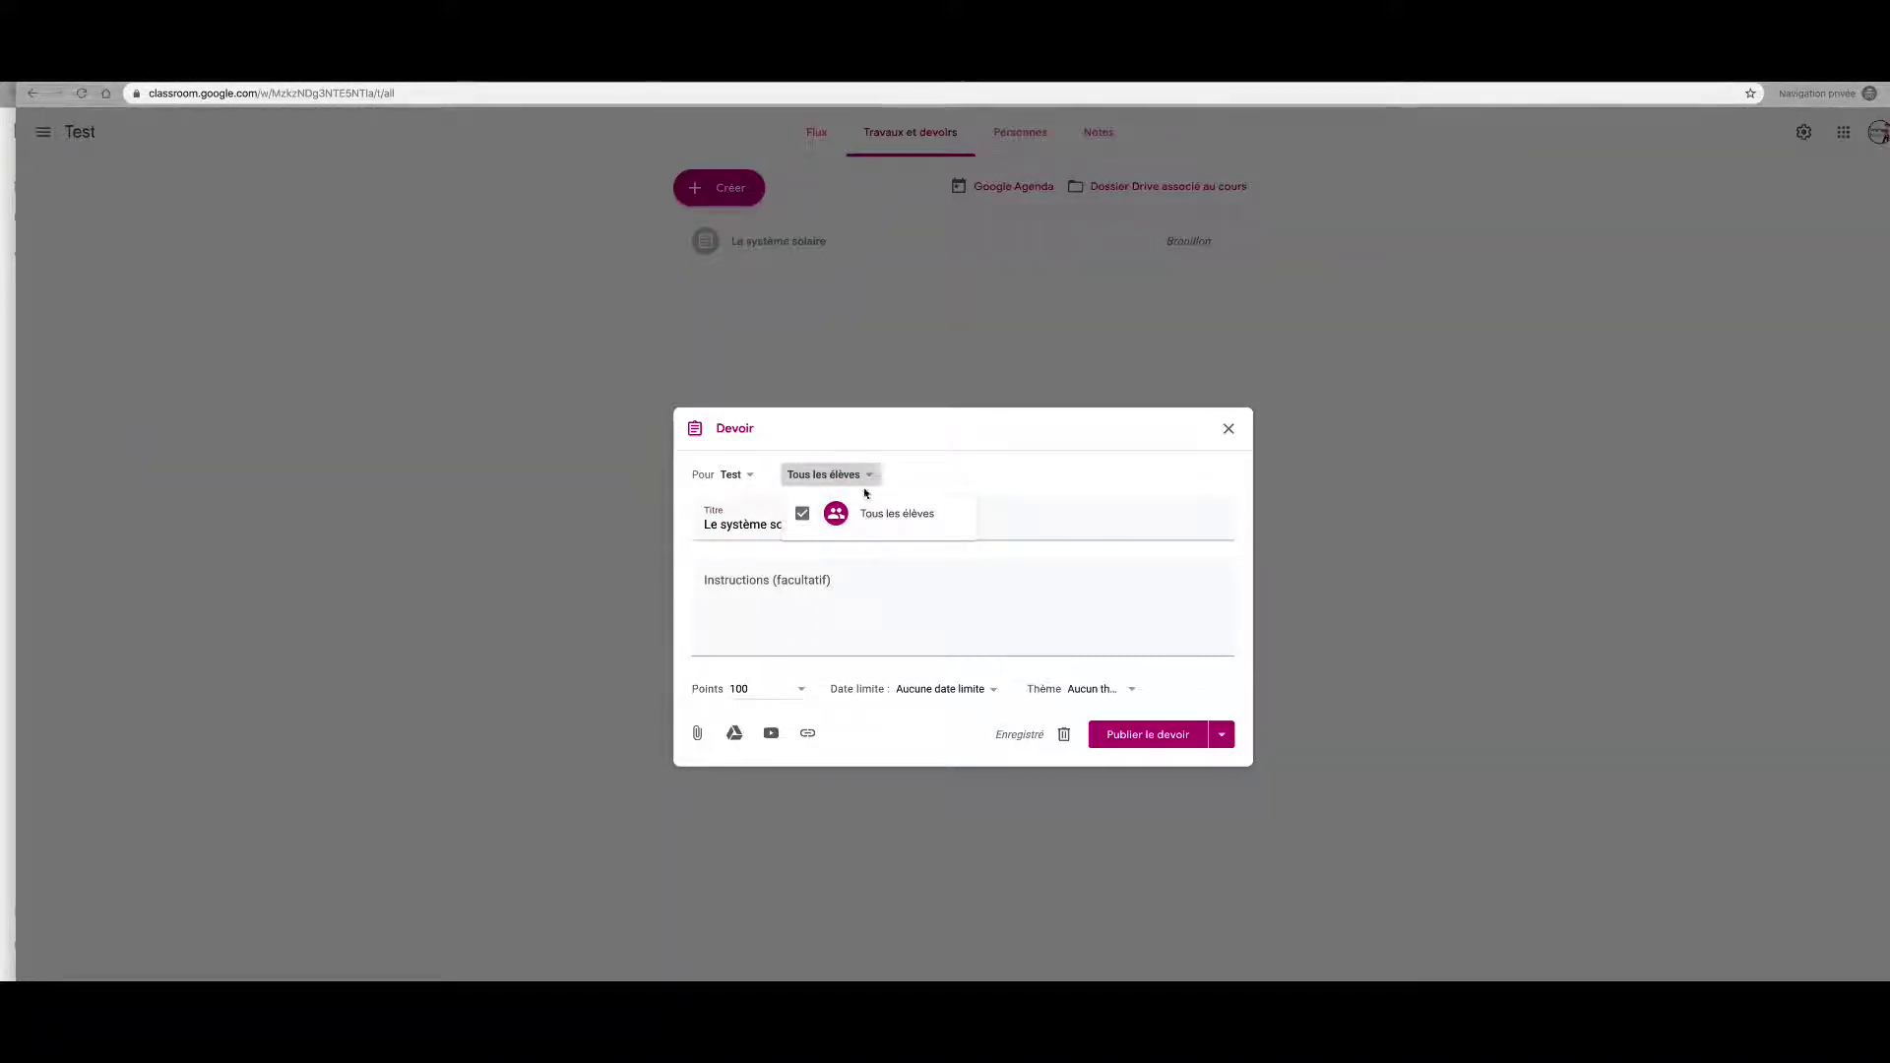
click(870, 477)
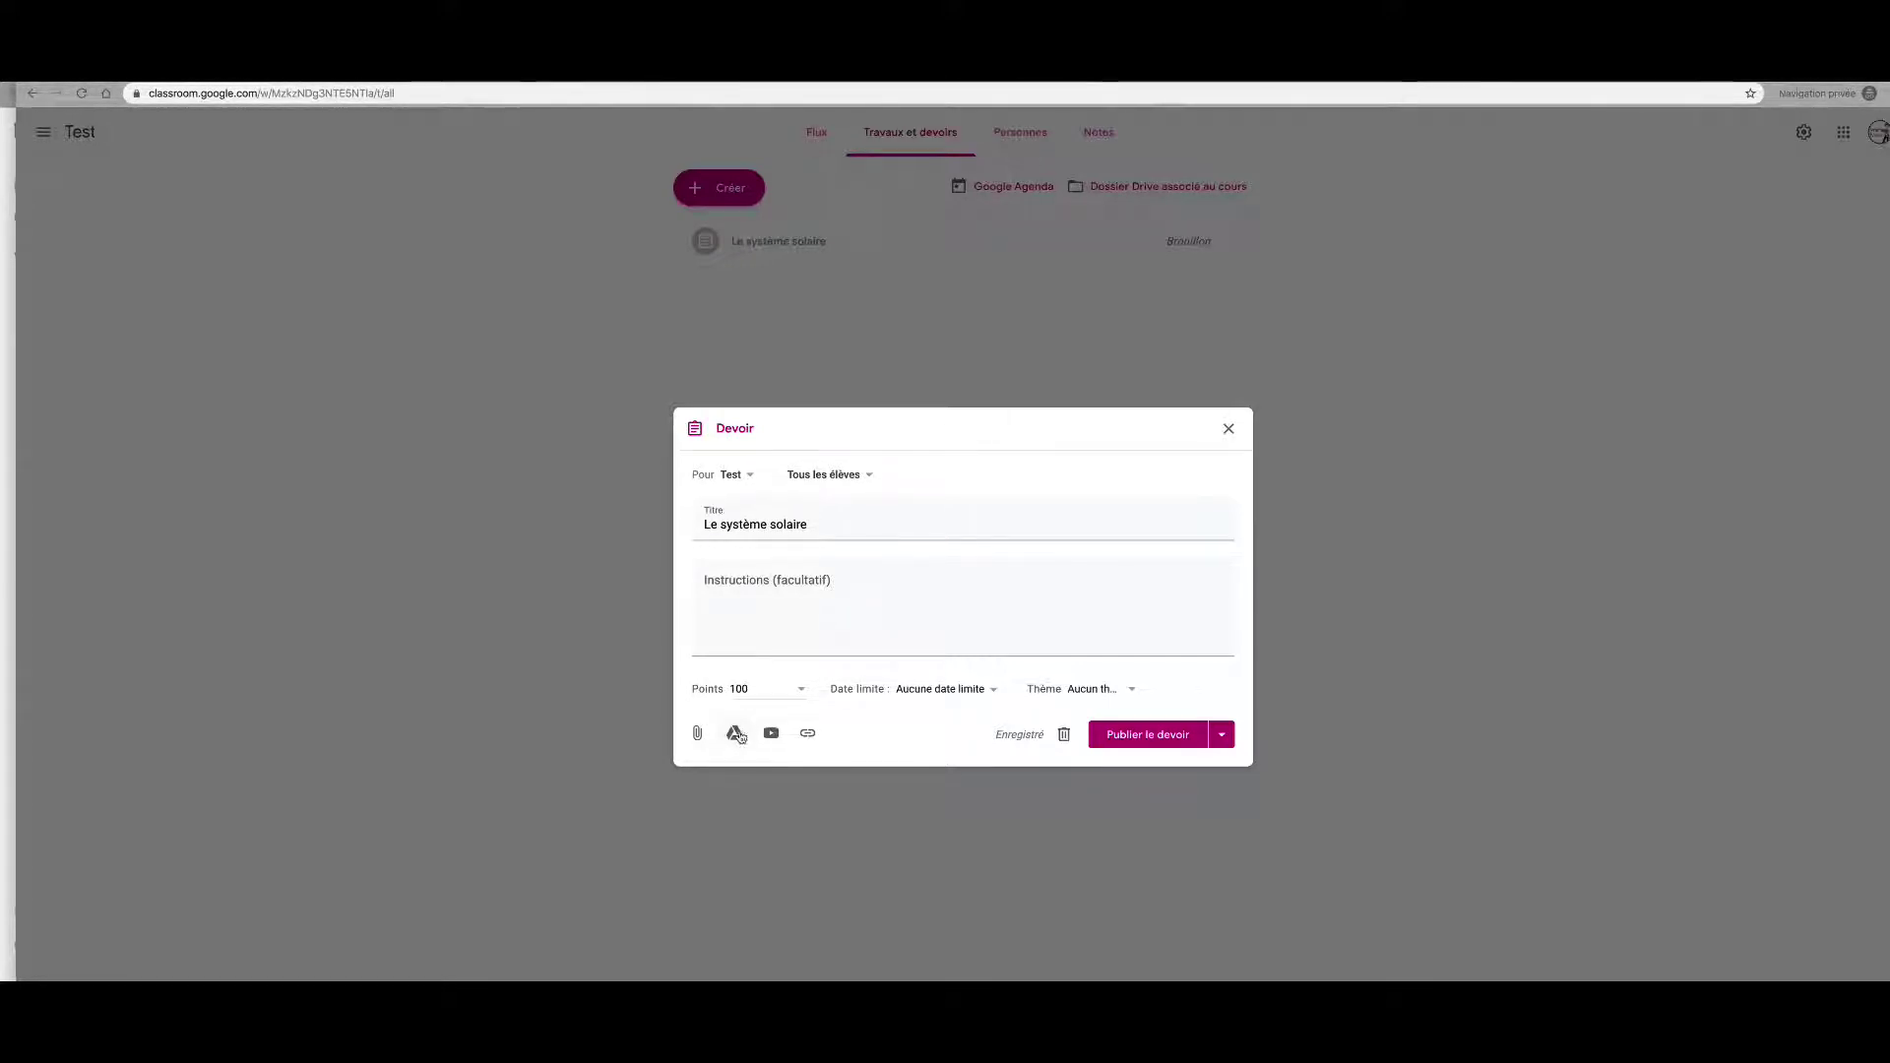
click(734, 734)
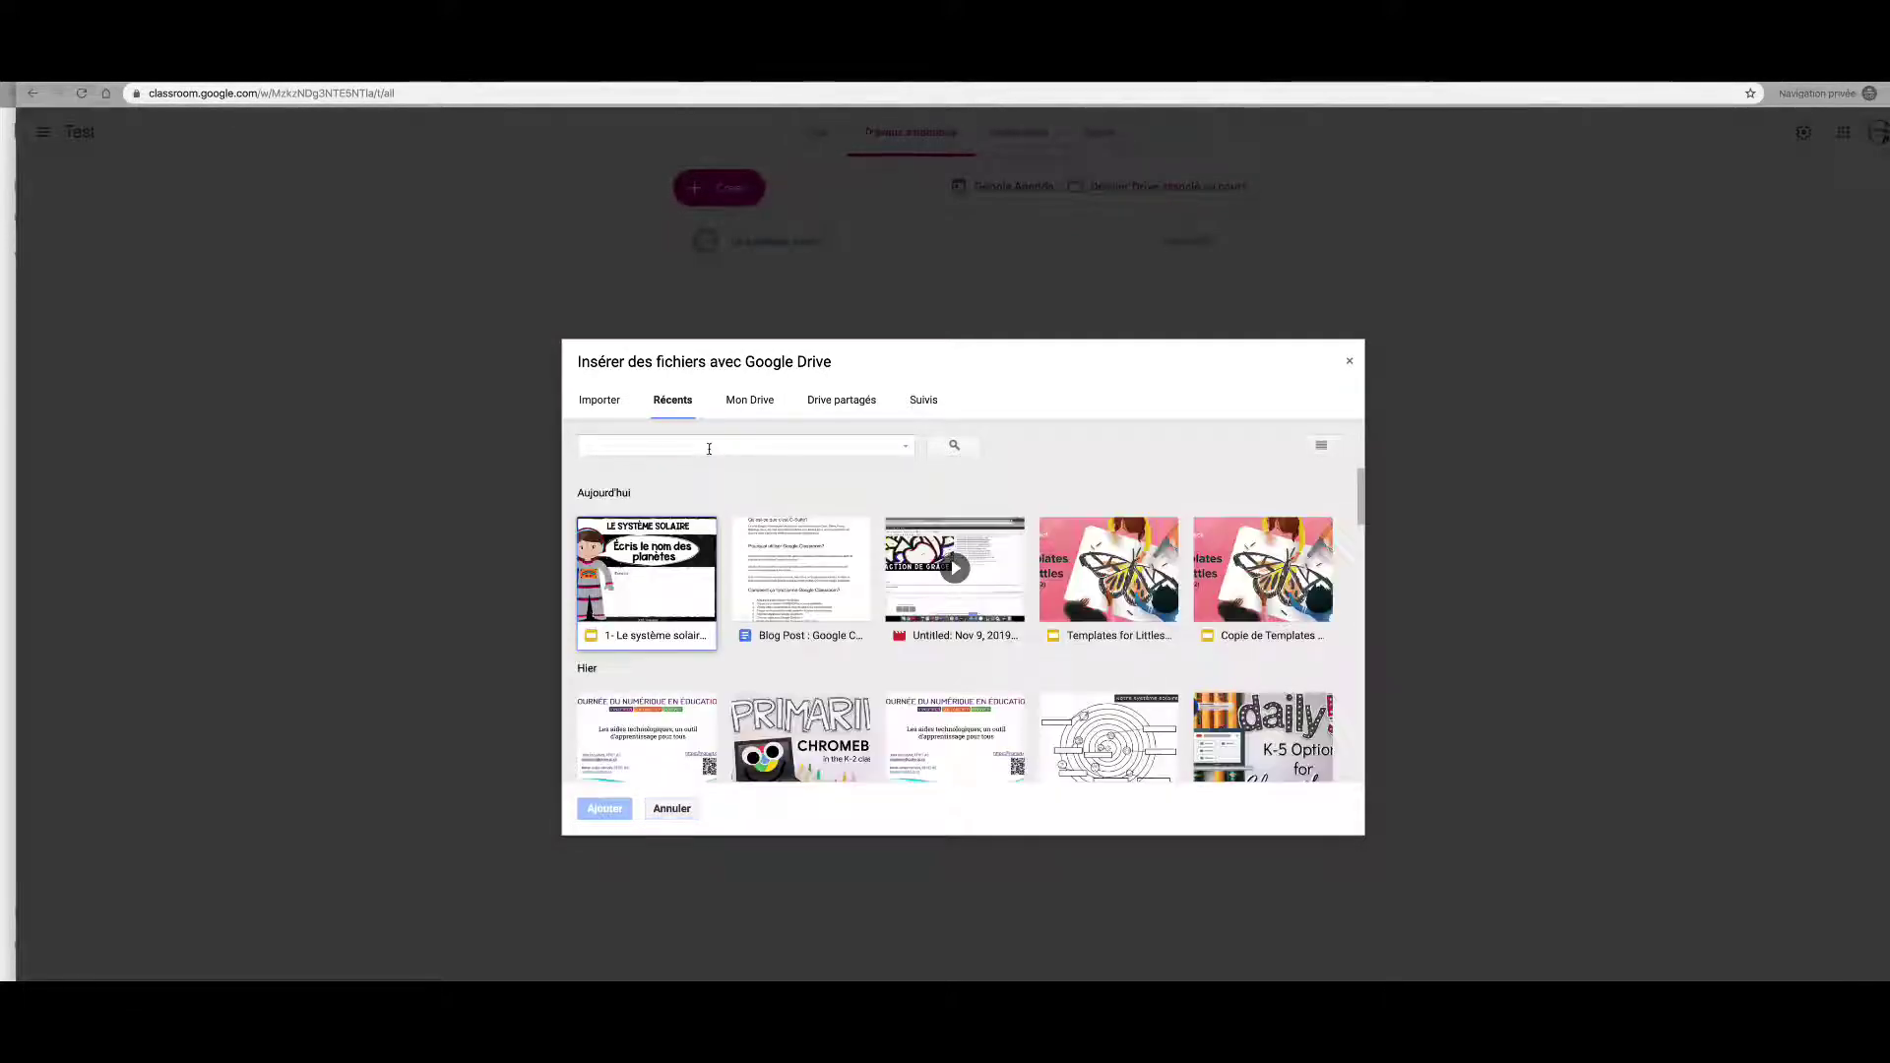
Step: Add the '1- Le système solaire' Slides file from Drive's Récents to the assignment
click(654, 561)
click(604, 808)
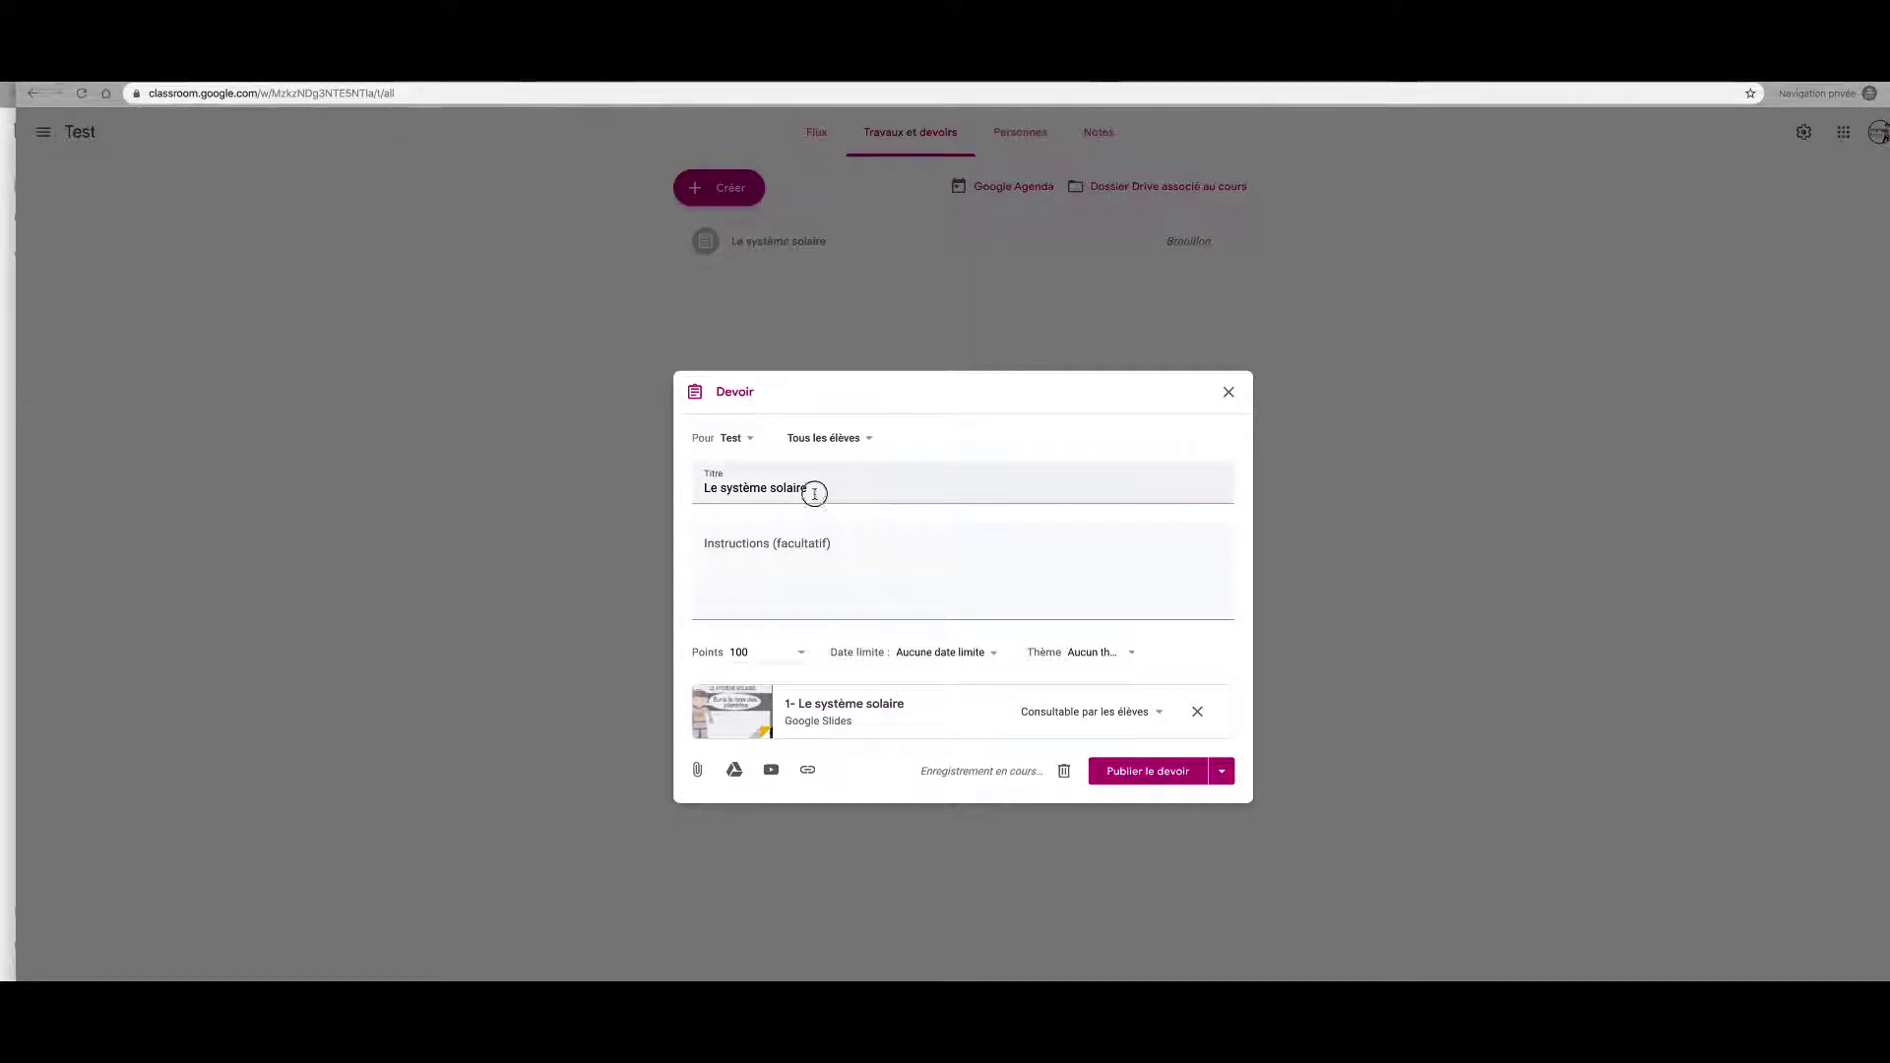
drag(813, 489, 699, 488)
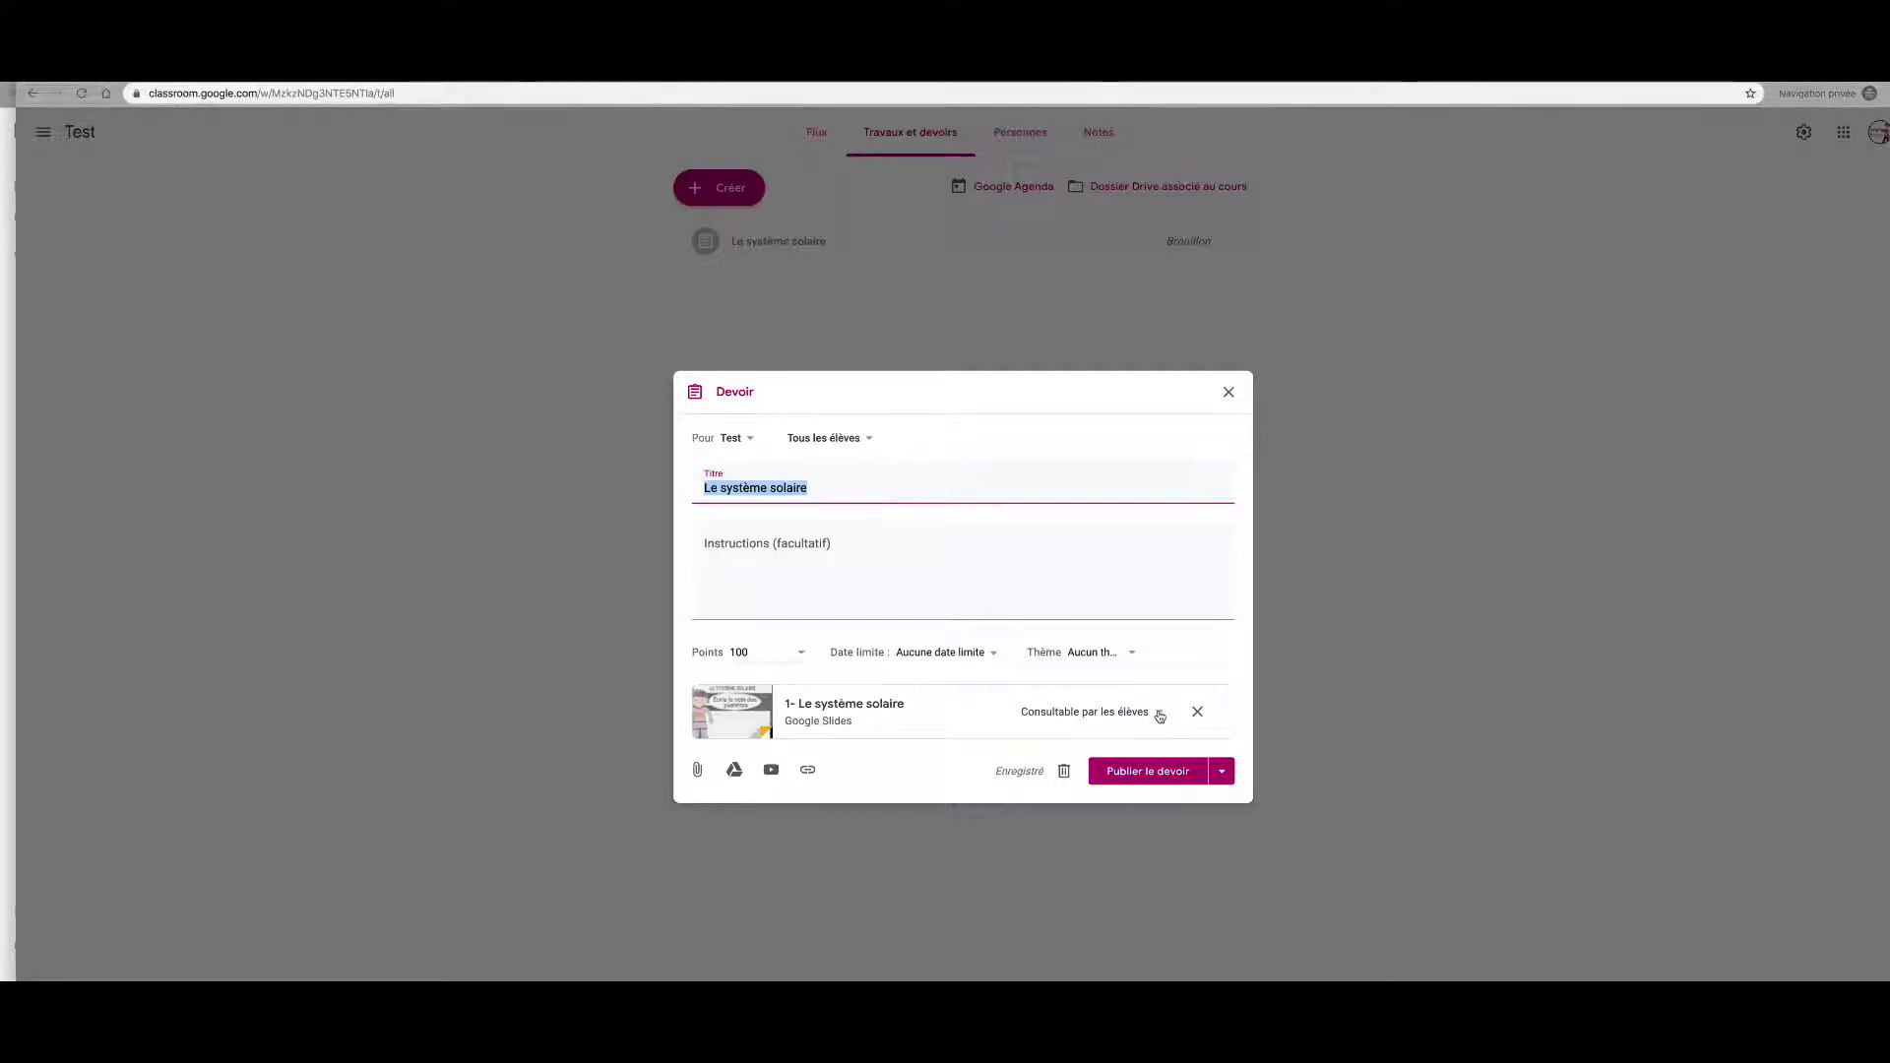
Step: Set the slides to 'Faire une copie par élève', leaving no topic and not publishing yet
click(1159, 716)
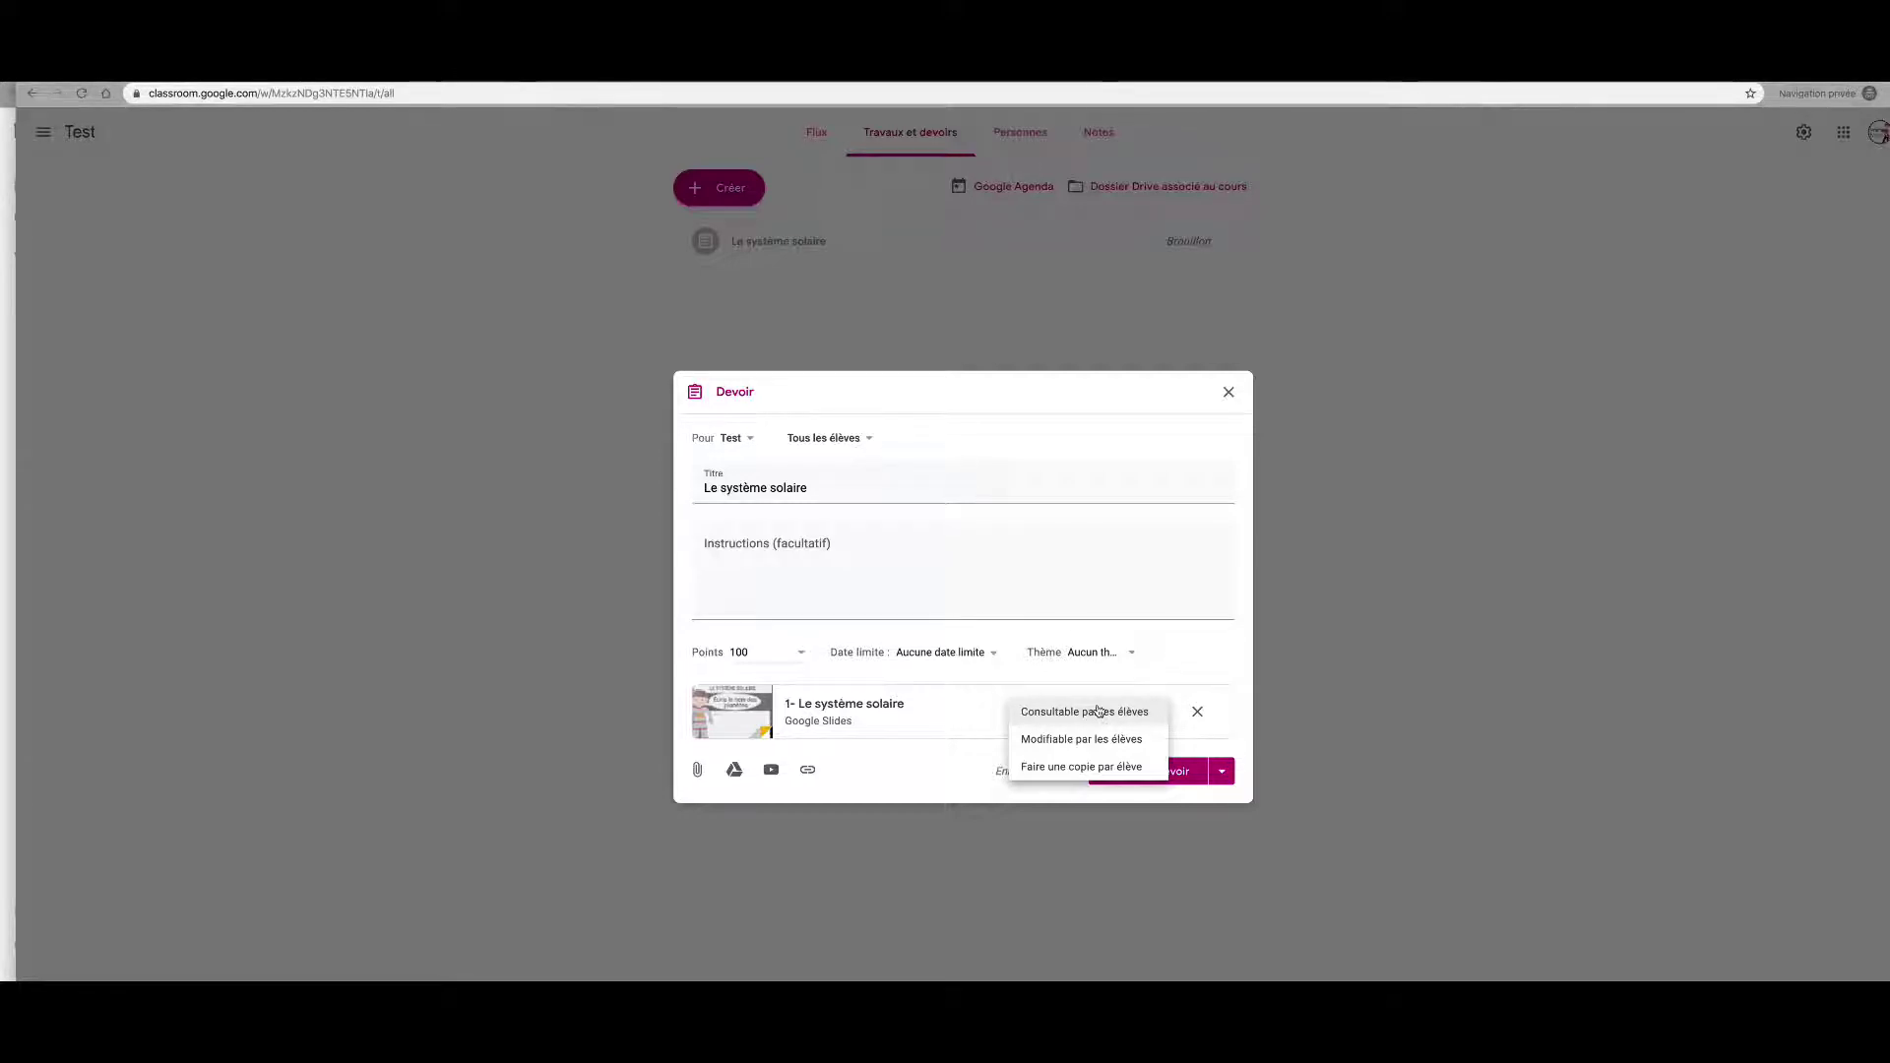
click(1067, 768)
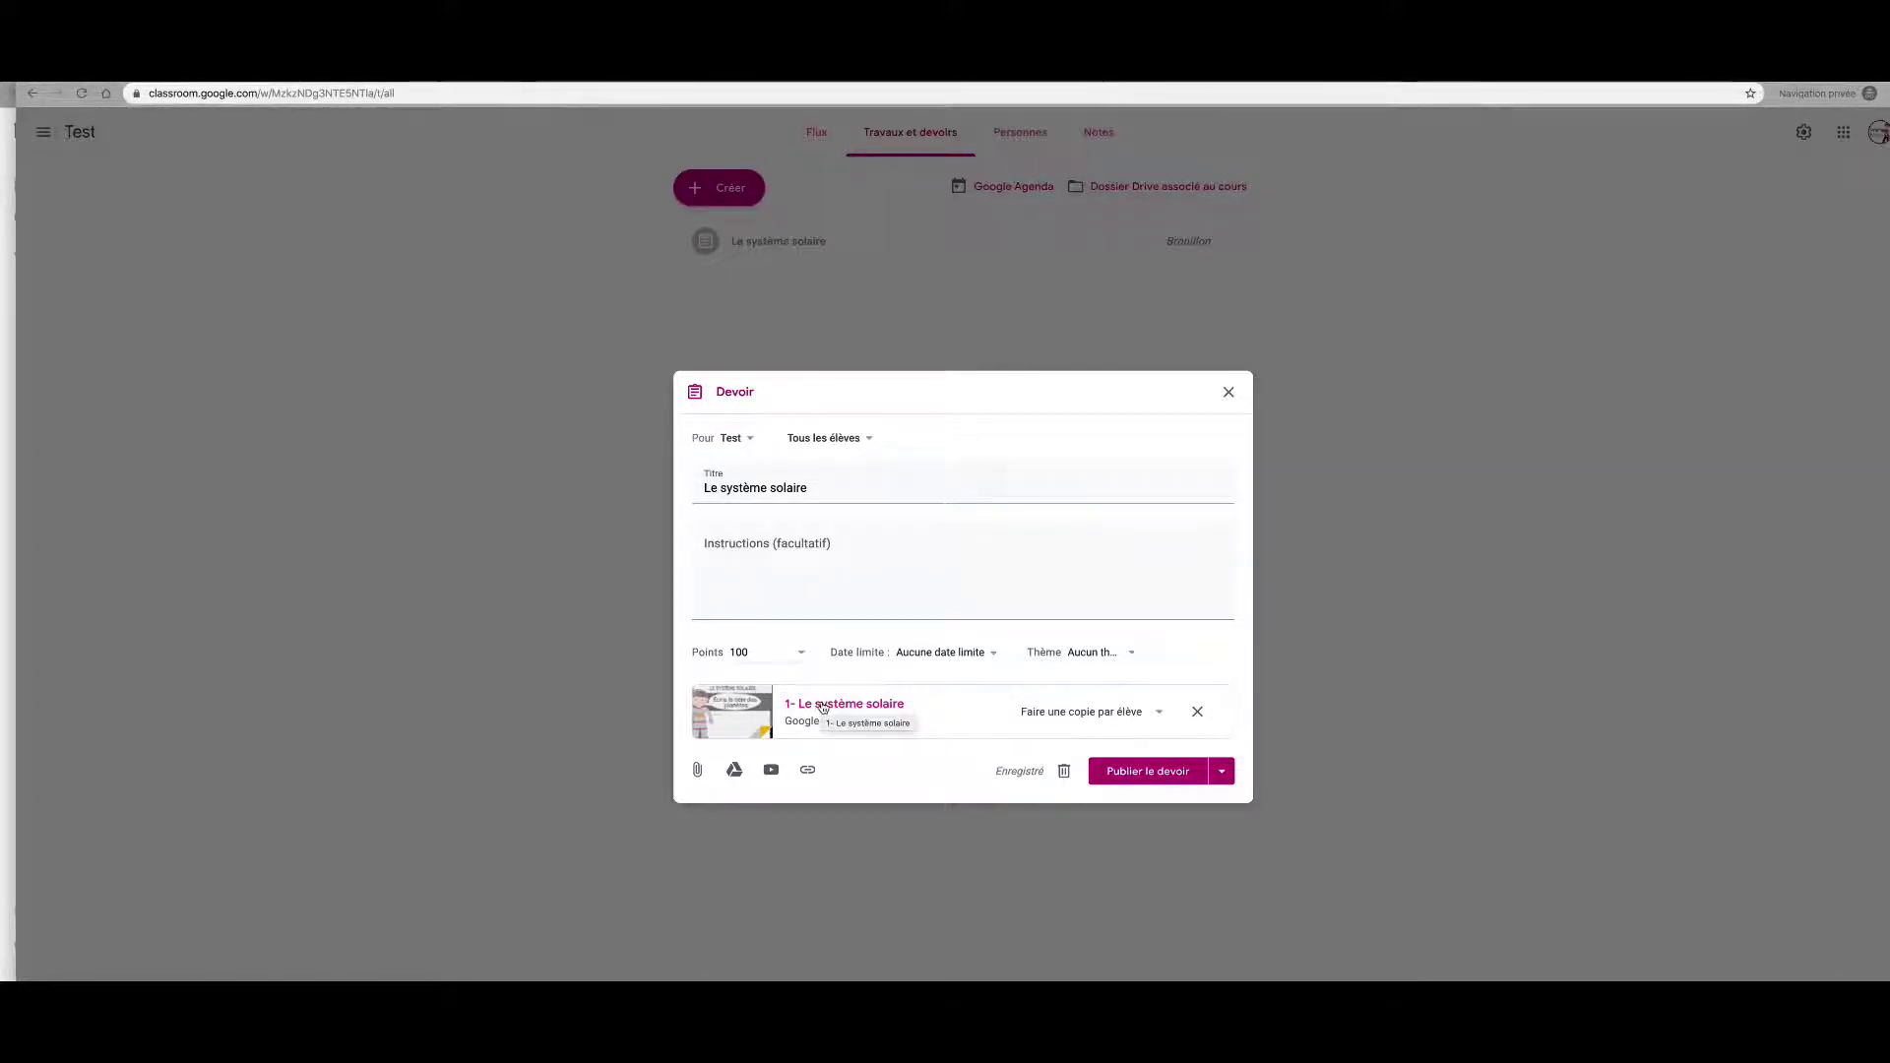
click(1129, 654)
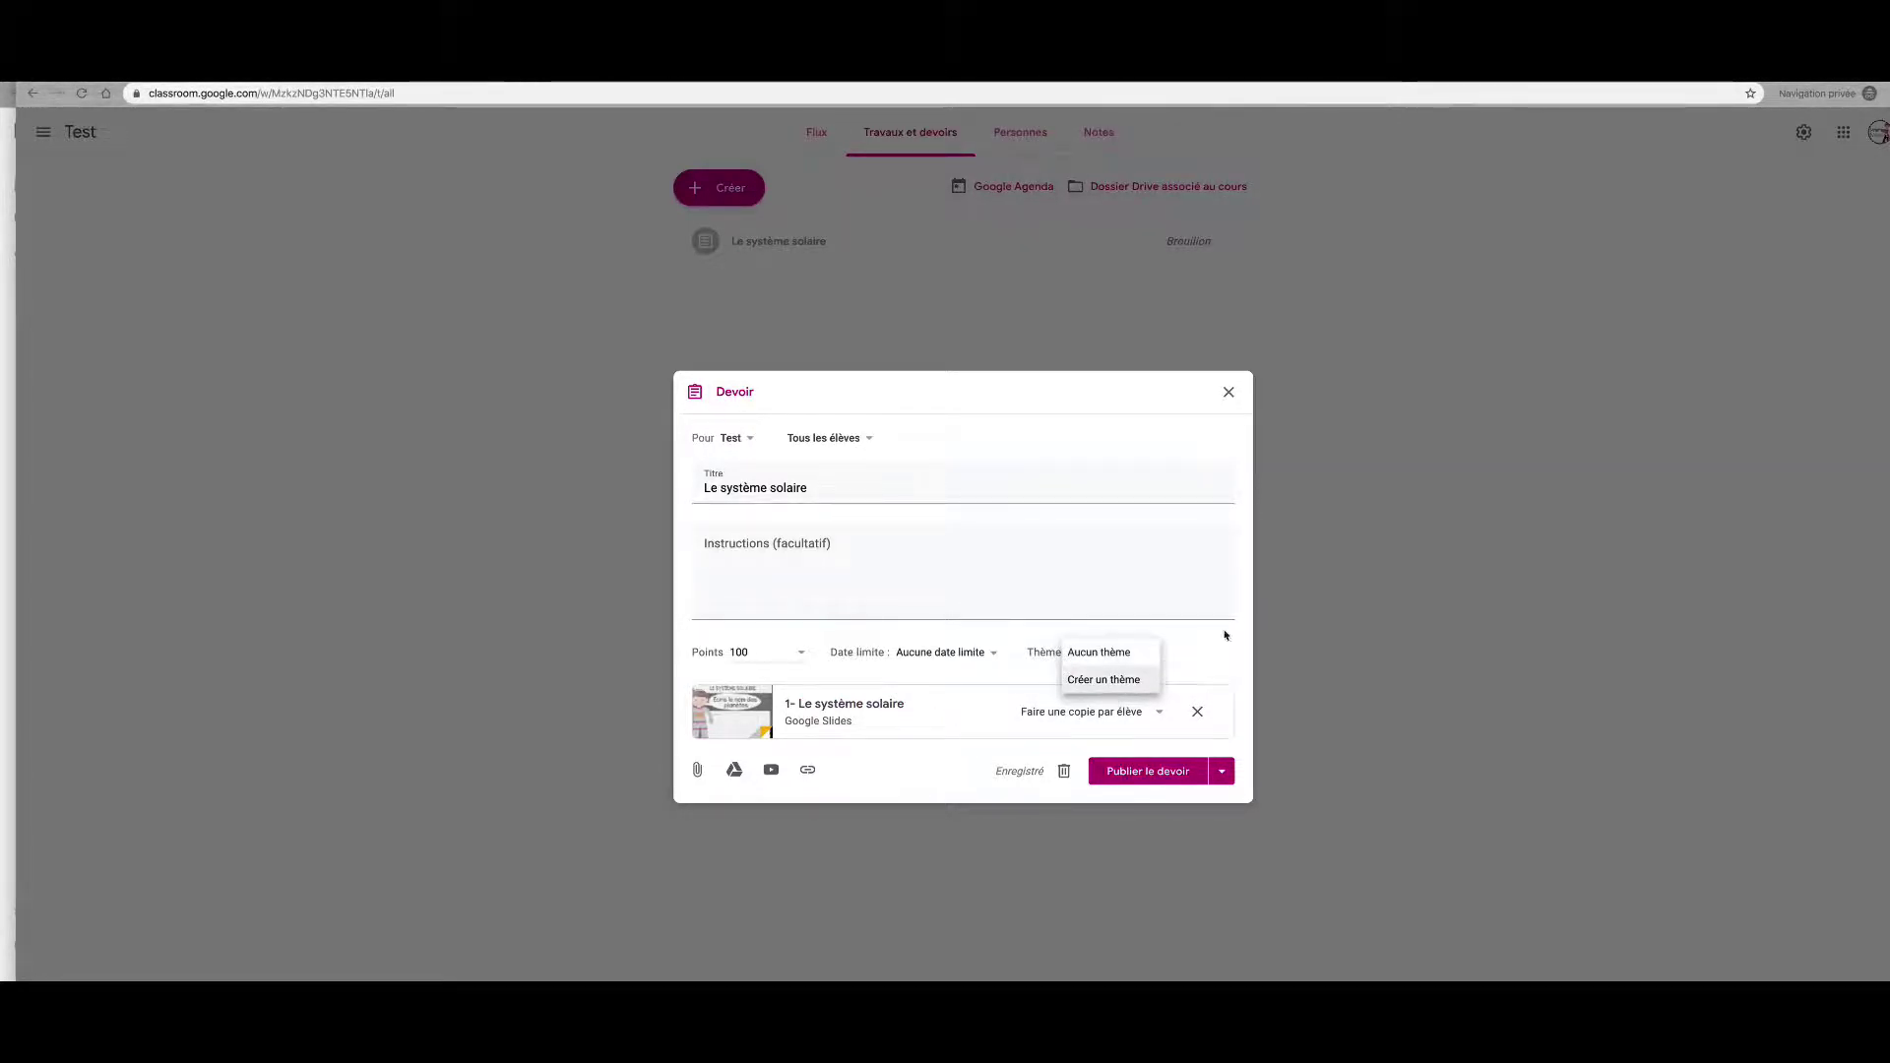
click(1134, 566)
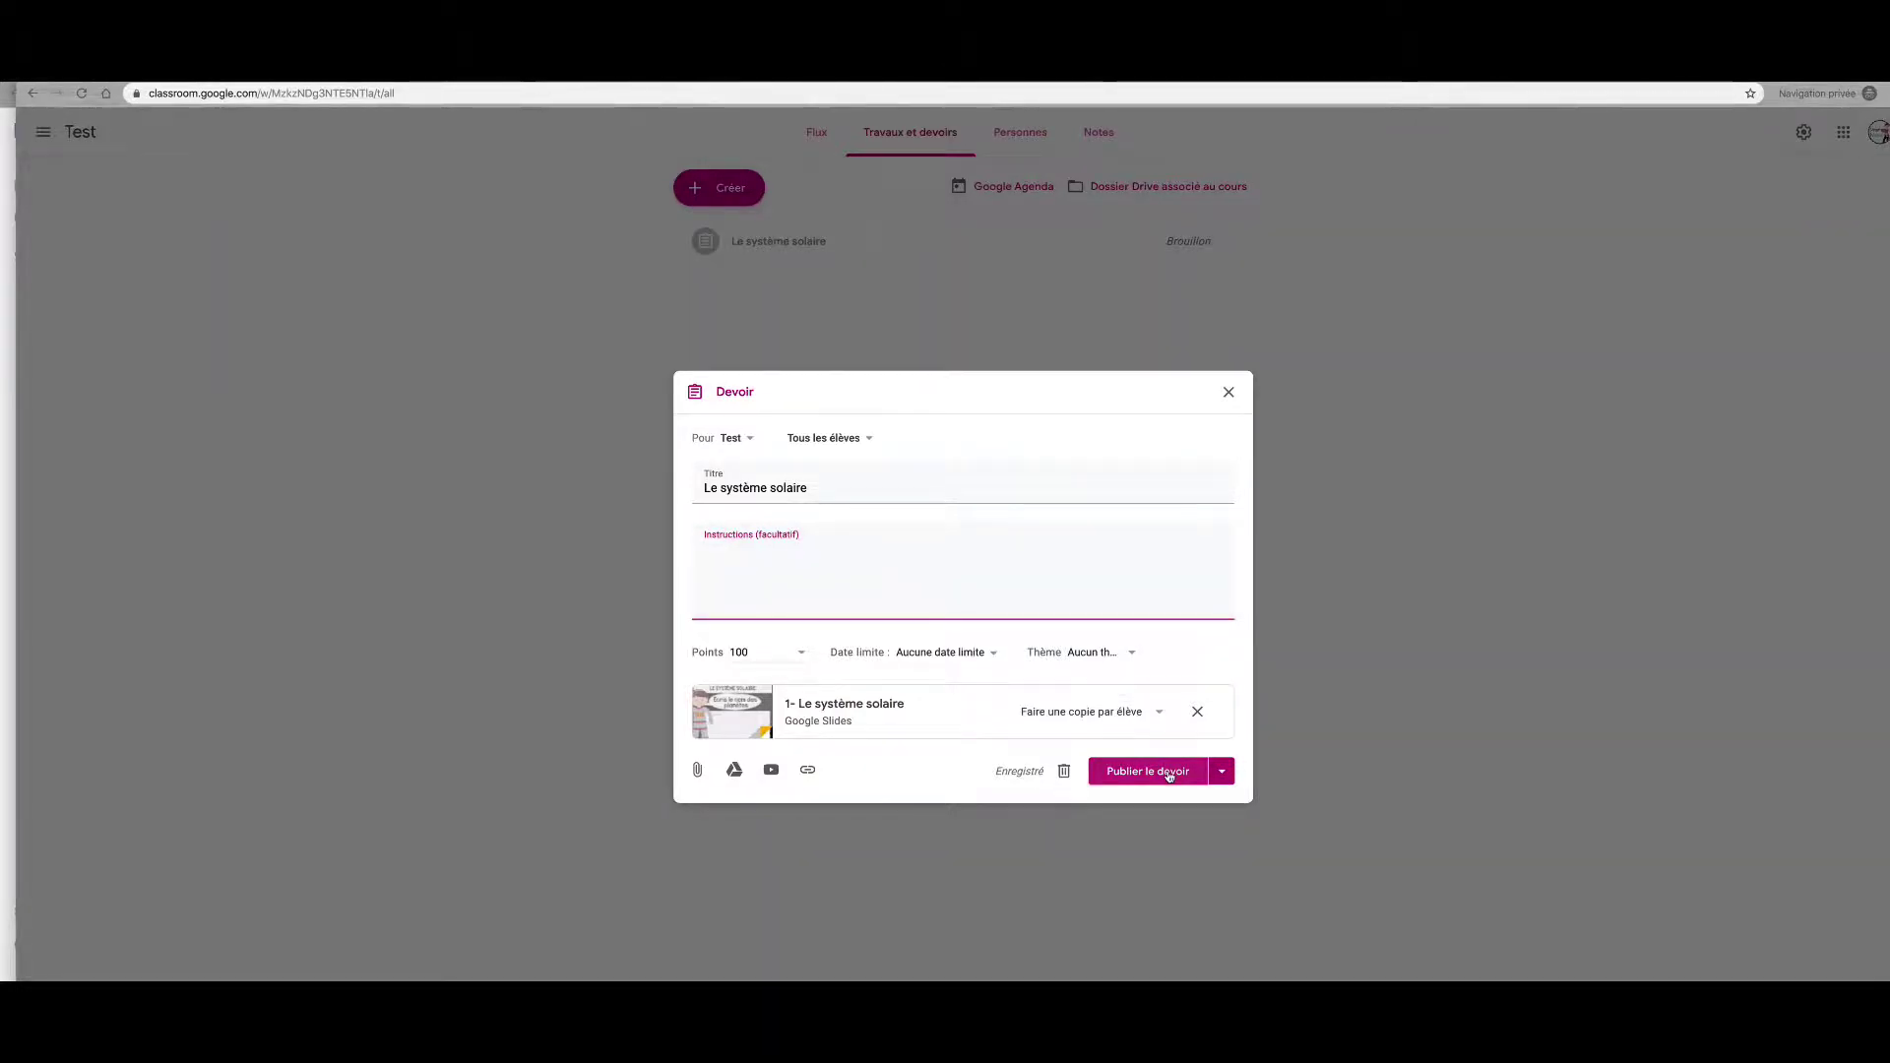
click(1225, 771)
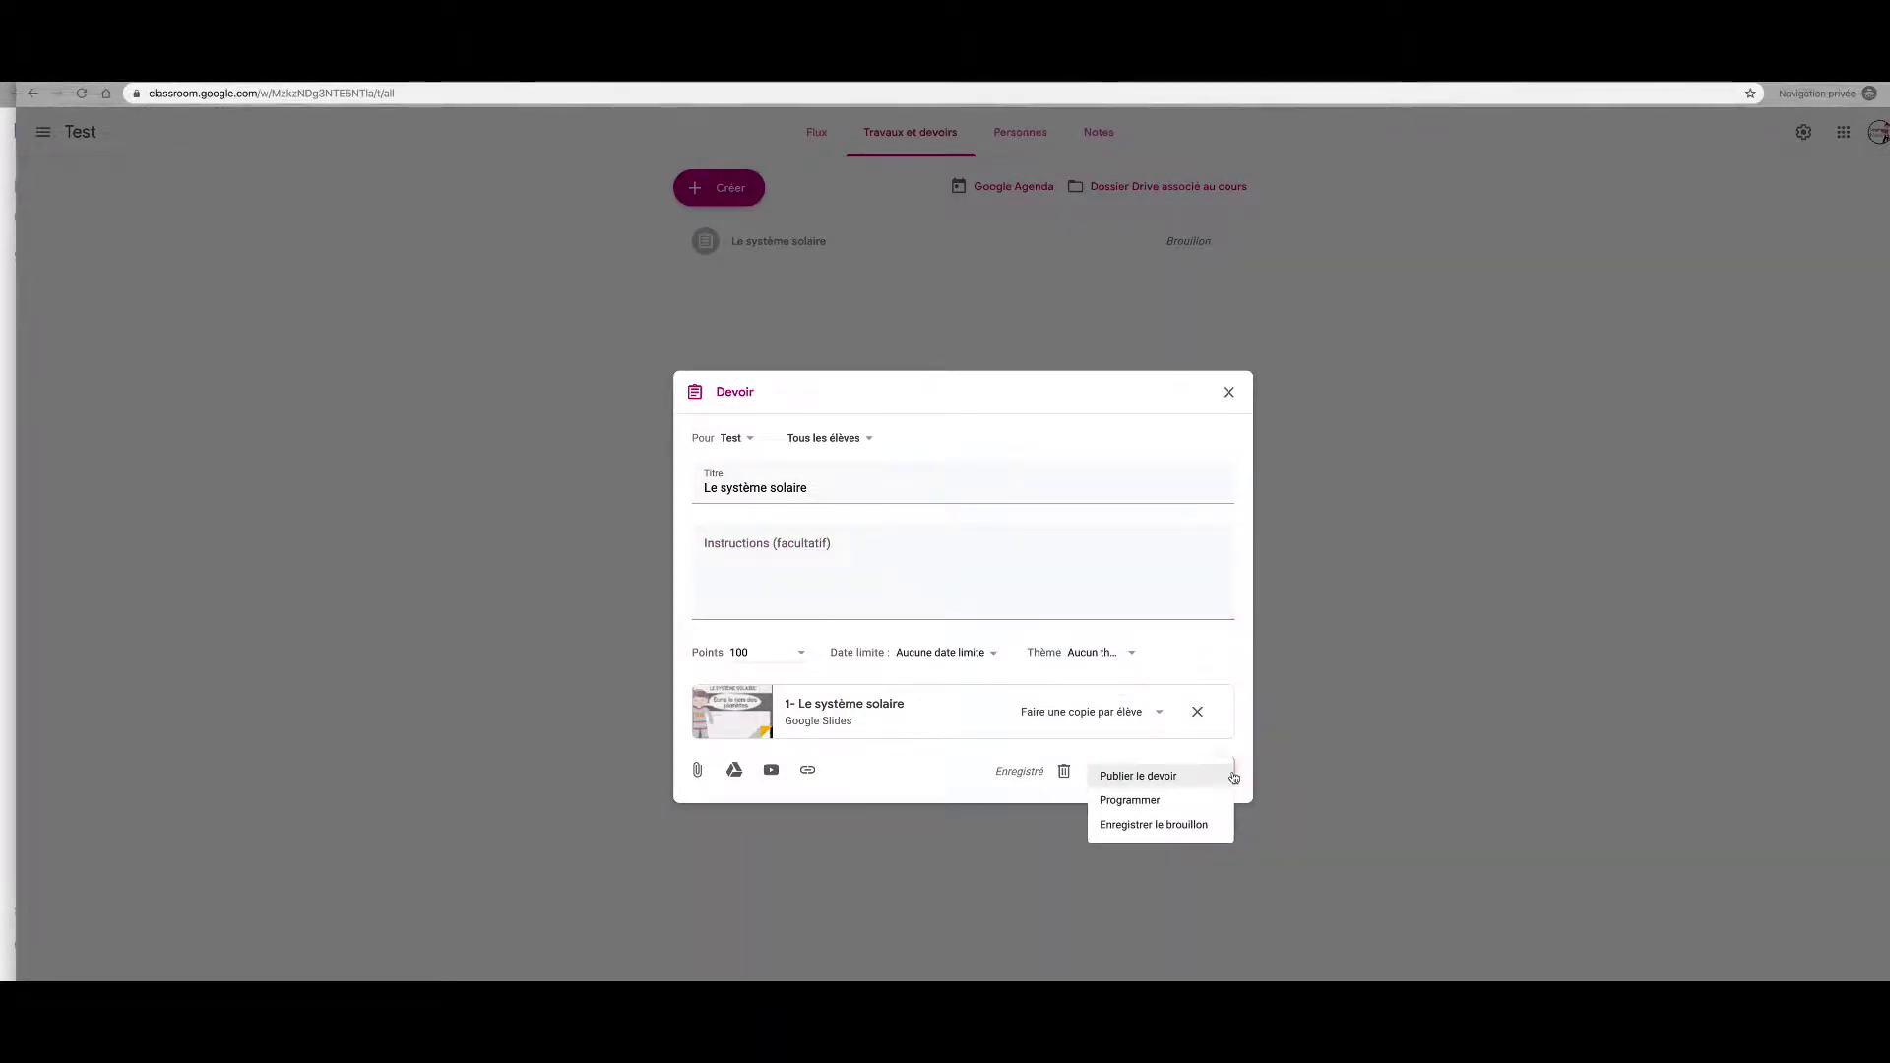
click(1195, 748)
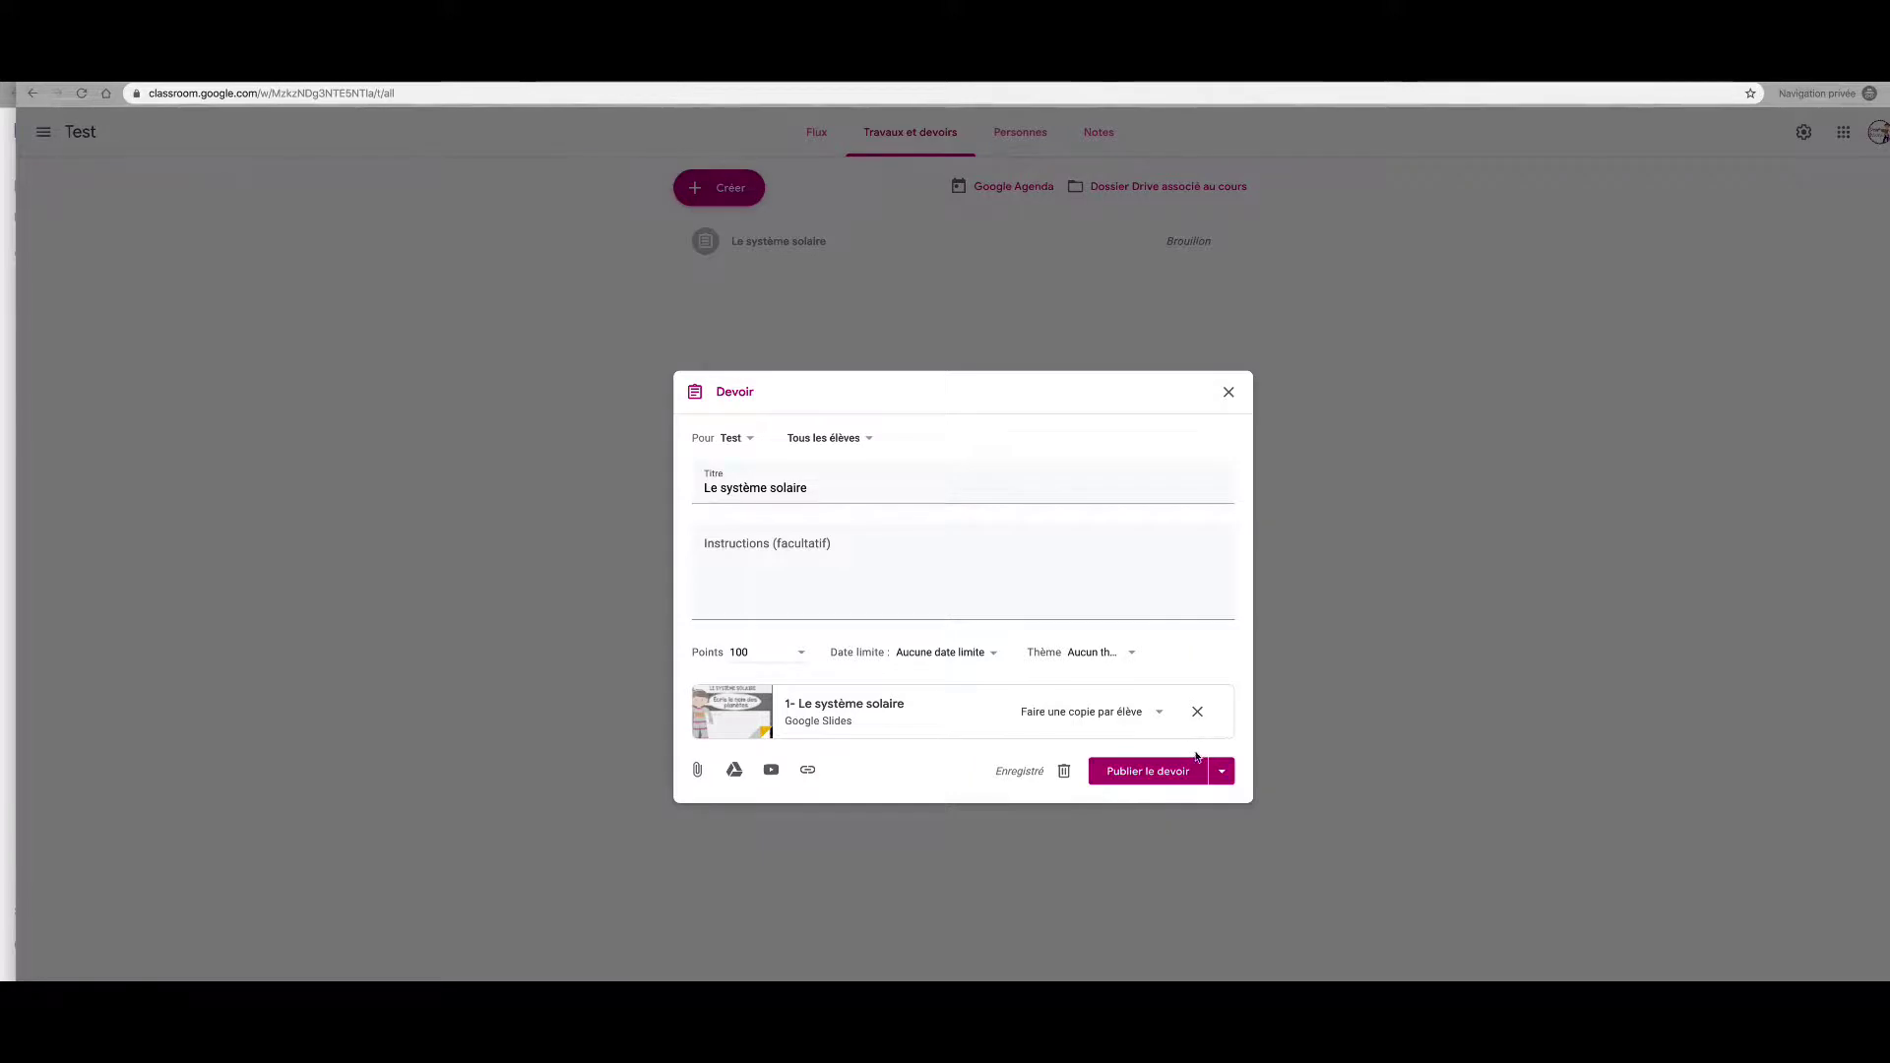